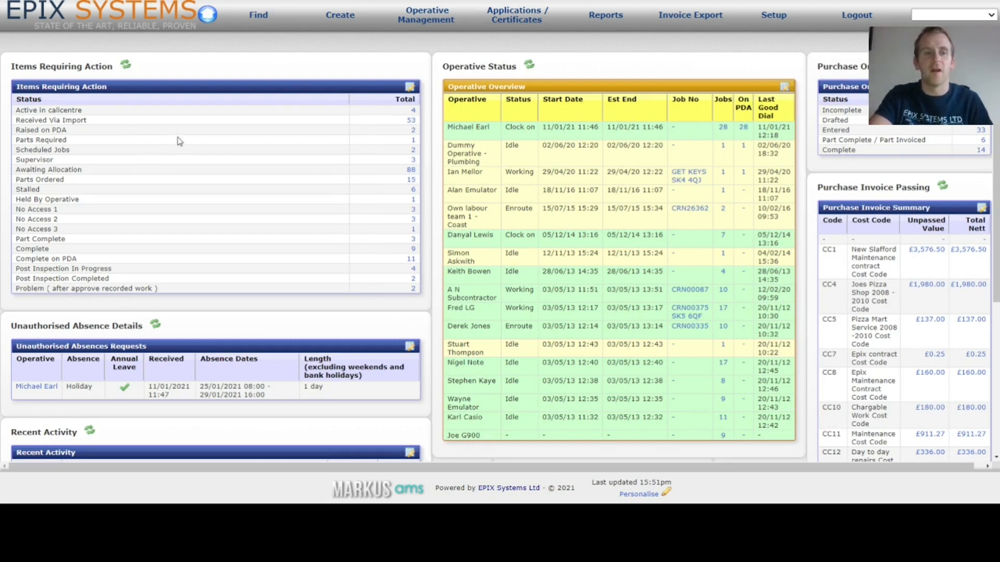
- Open job sheet CRN26379 from the one-result Parts Required breakdown on the dashboard
{"action": "double_click", "coordinate": [46, 141]}
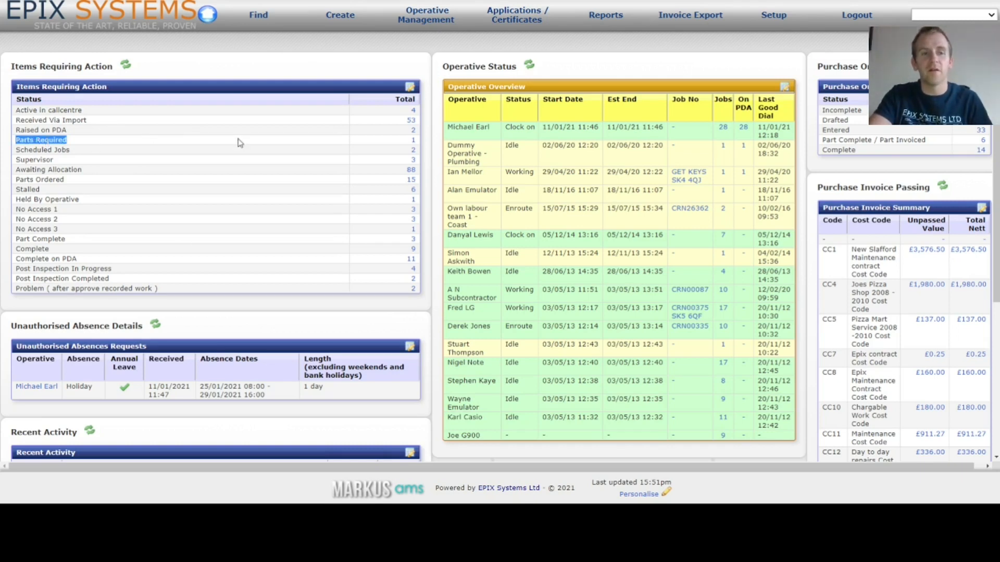
{"action": "left_click", "coordinate": [412, 142]}
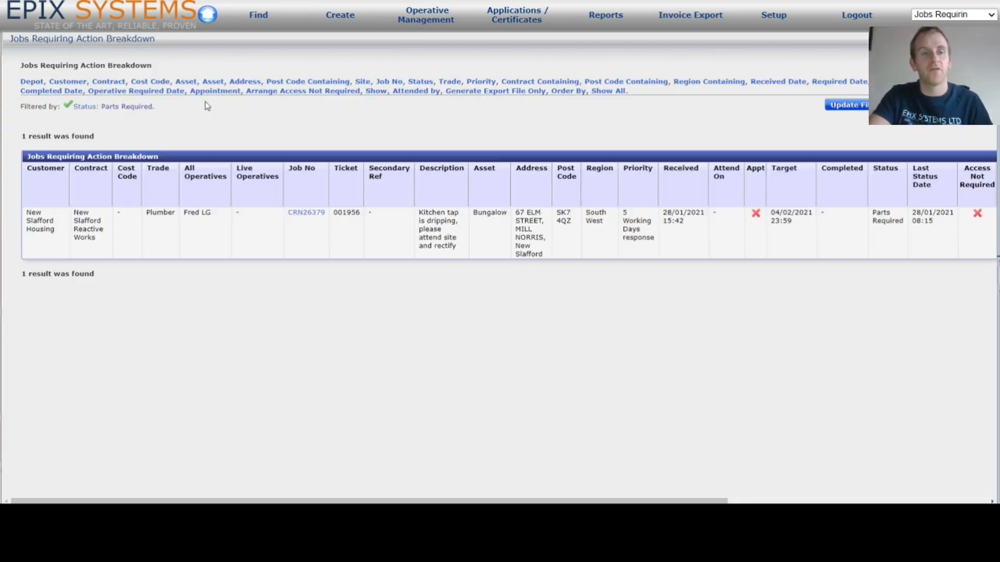
{"action": "left_click", "coordinate": [319, 216]}
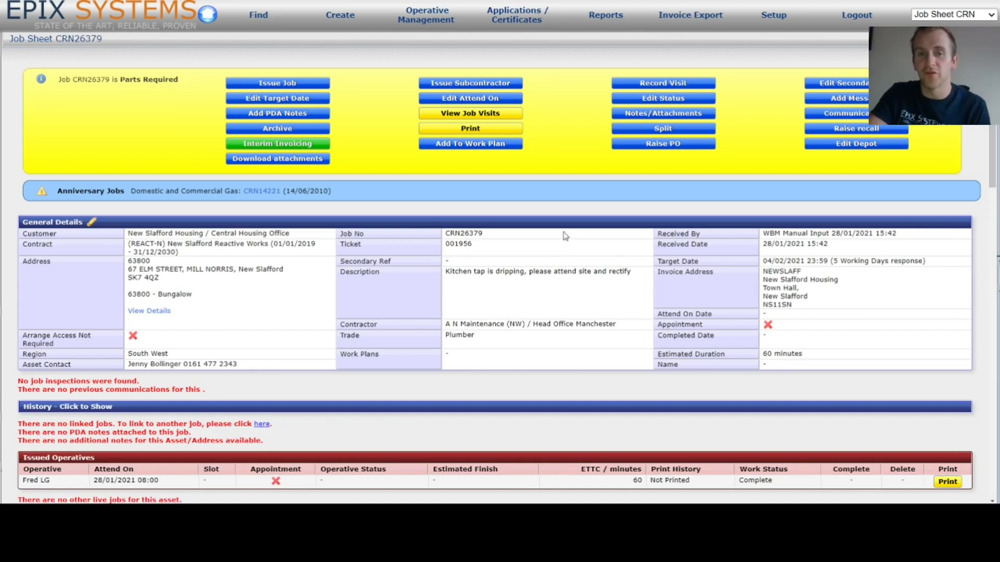
- Raise a purchase order from job sheet CRN26379, linked to ticket 001956
{"action": "left_click", "coordinate": [672, 147]}
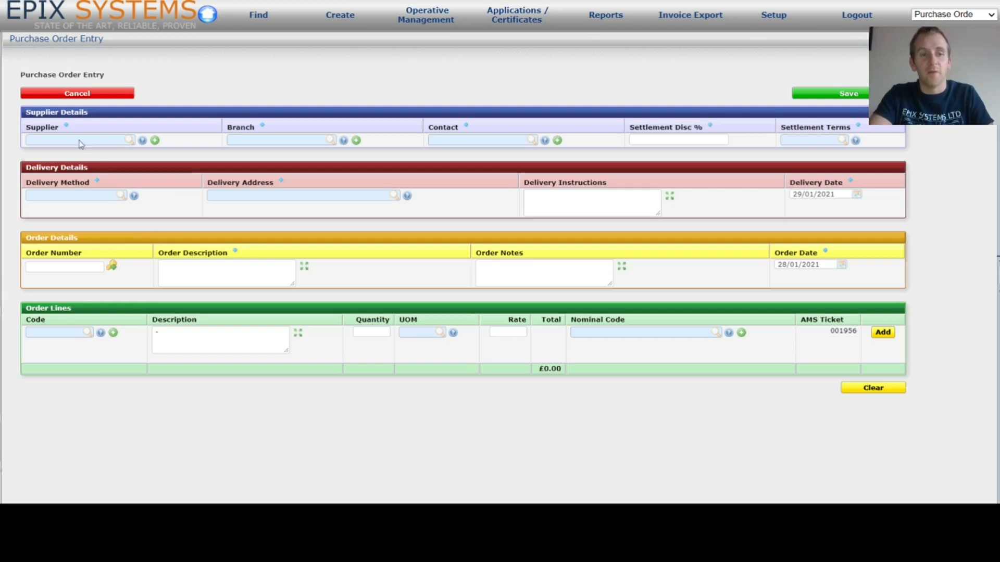
- Set supplier Bowey Supplies Ltd with branch D111, Monarch Business Park
{"action": "left_click", "coordinate": [81, 138]}
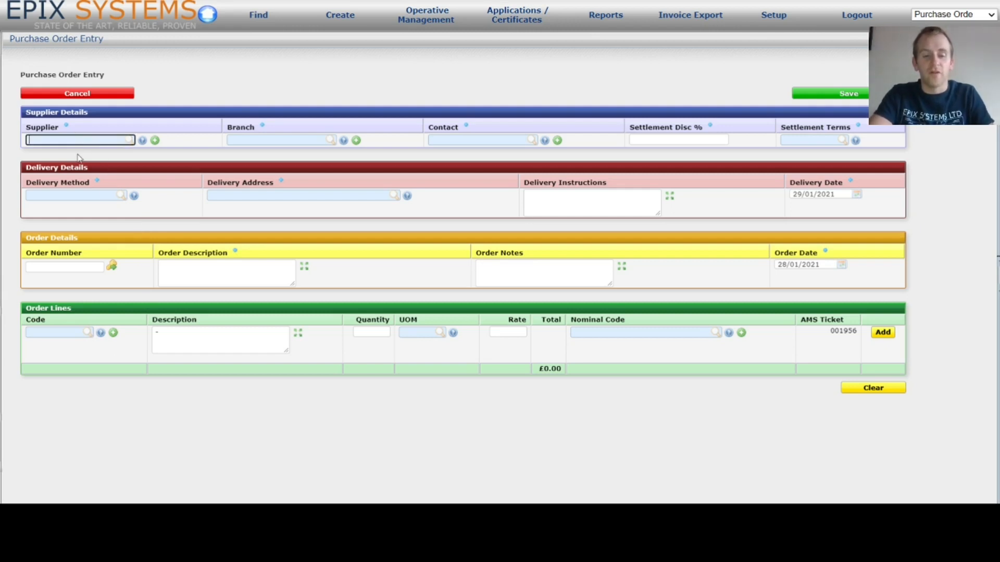
{"action": "type", "text": "suppl"}
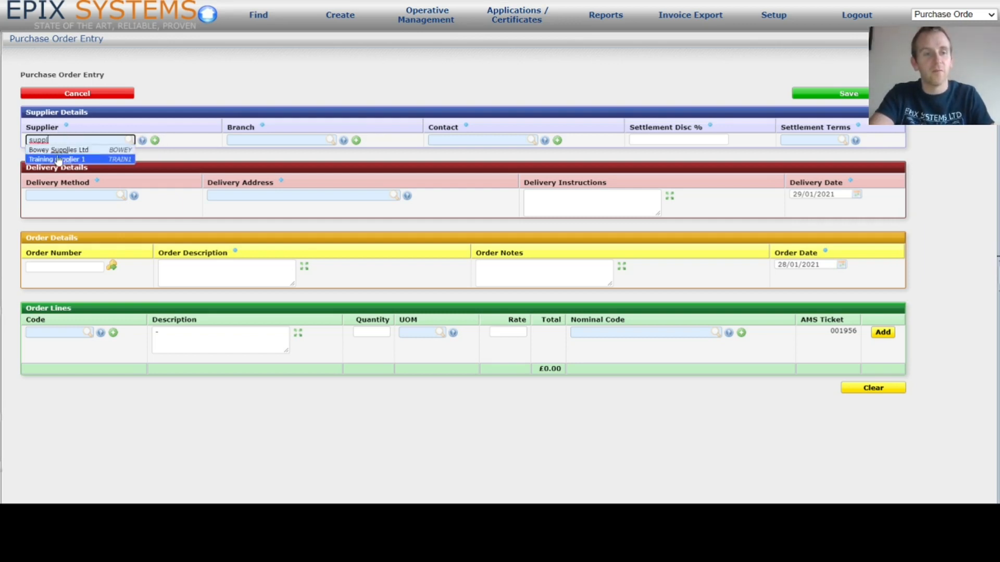
{"action": "left_click", "coordinate": [61, 151]}
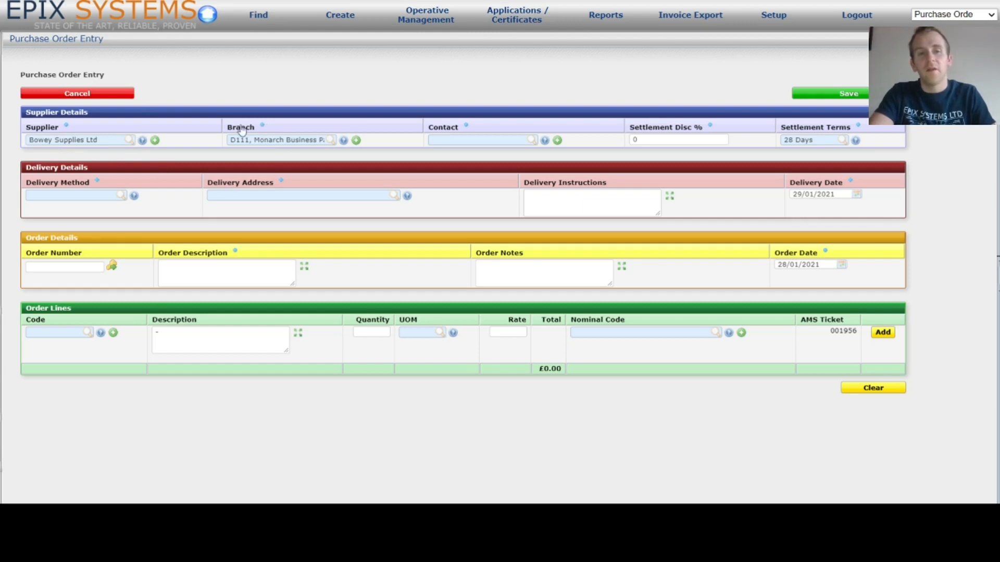
{"action": "left_click", "coordinate": [345, 140]}
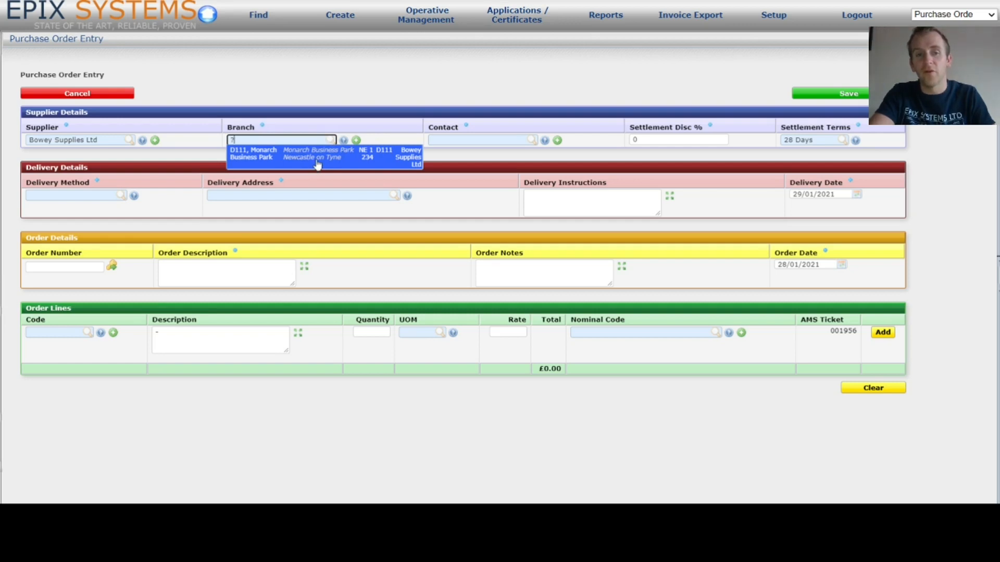
{"action": "left_click", "coordinate": [317, 165]}
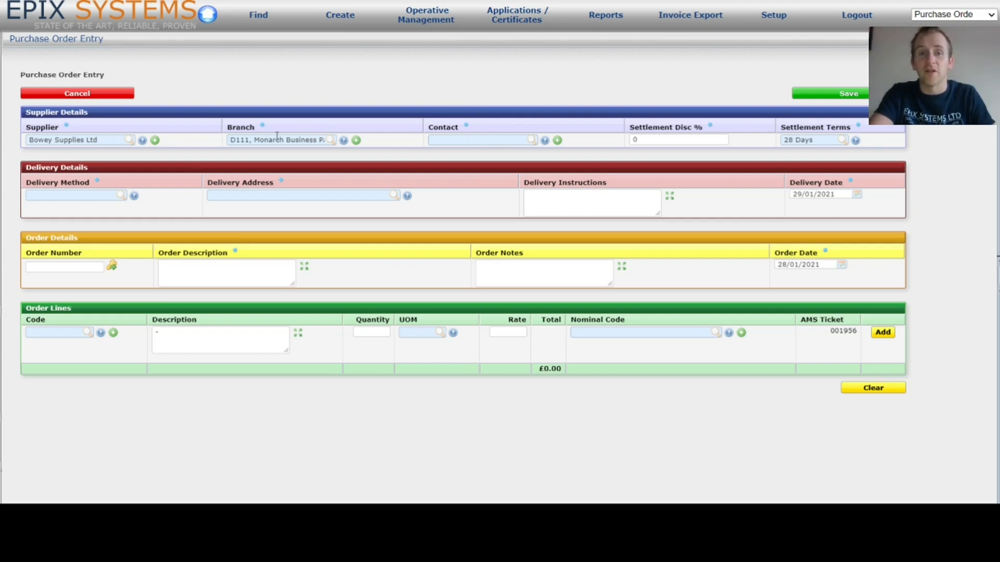
{"action": "left_click", "coordinate": [535, 141]}
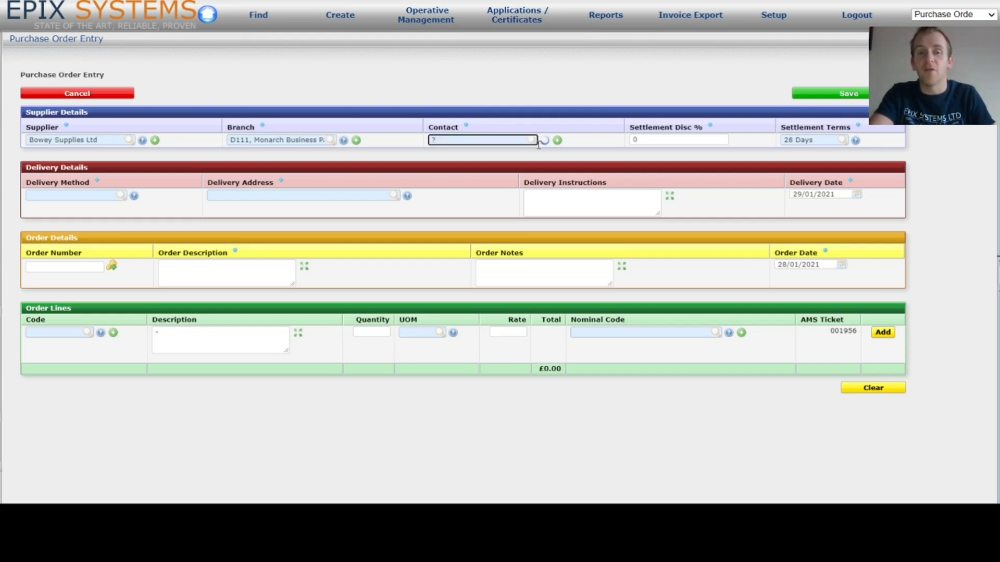
- Choose the supplier contact and change settlement terms to 30 Days
{"action": "left_click", "coordinate": [462, 156]}
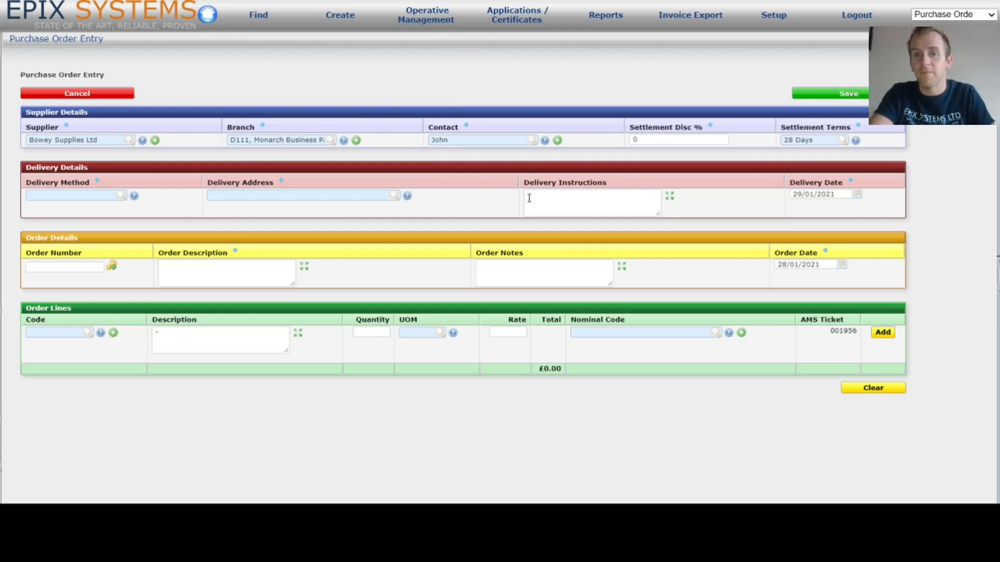
{"action": "left_click", "coordinate": [671, 139]}
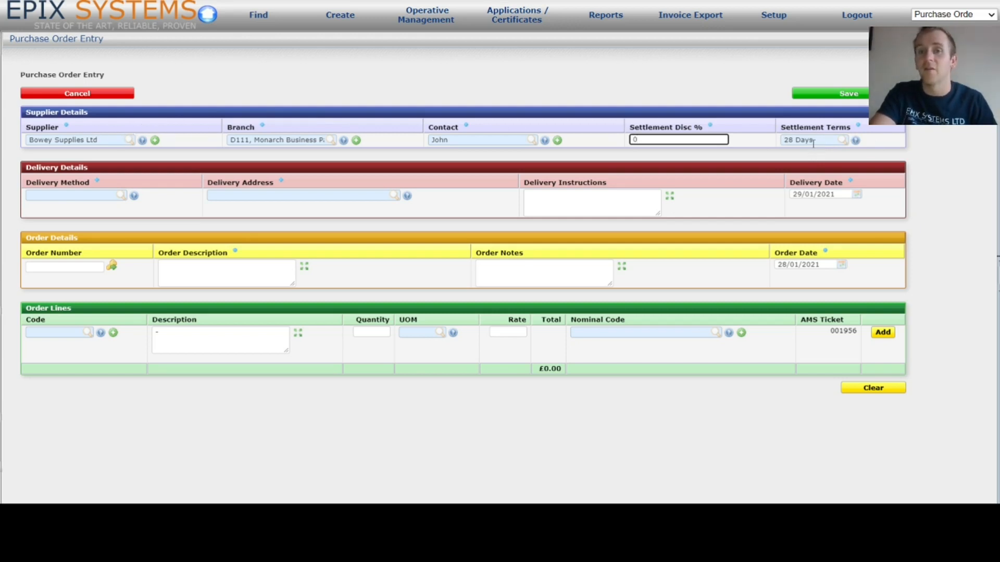
{"action": "left_click", "coordinate": [855, 141]}
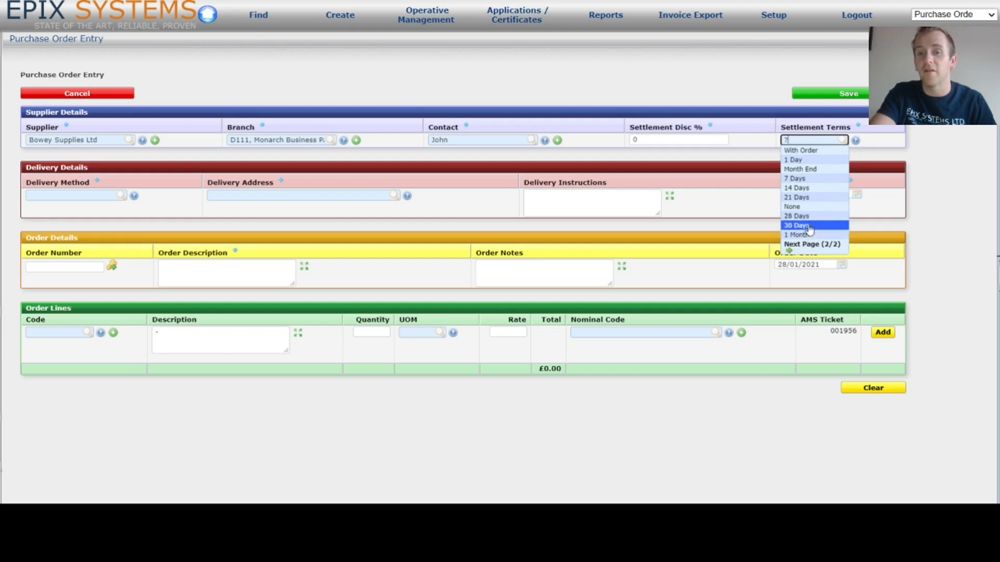
{"action": "left_click", "coordinate": [808, 226]}
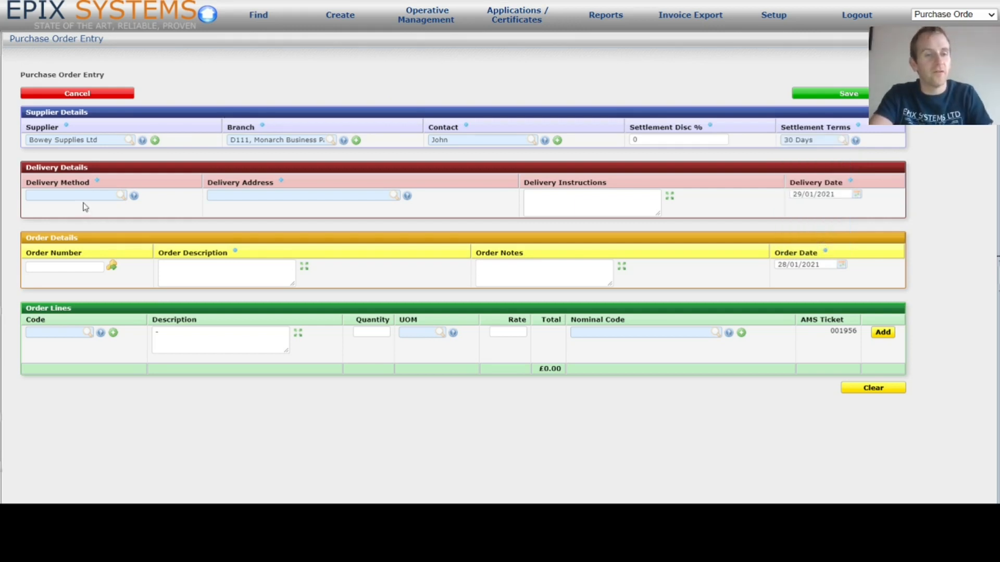
- Try the Collection by operative and Deliver to Stores delivery methods without choosing an address
{"action": "left_click", "coordinate": [135, 197]}
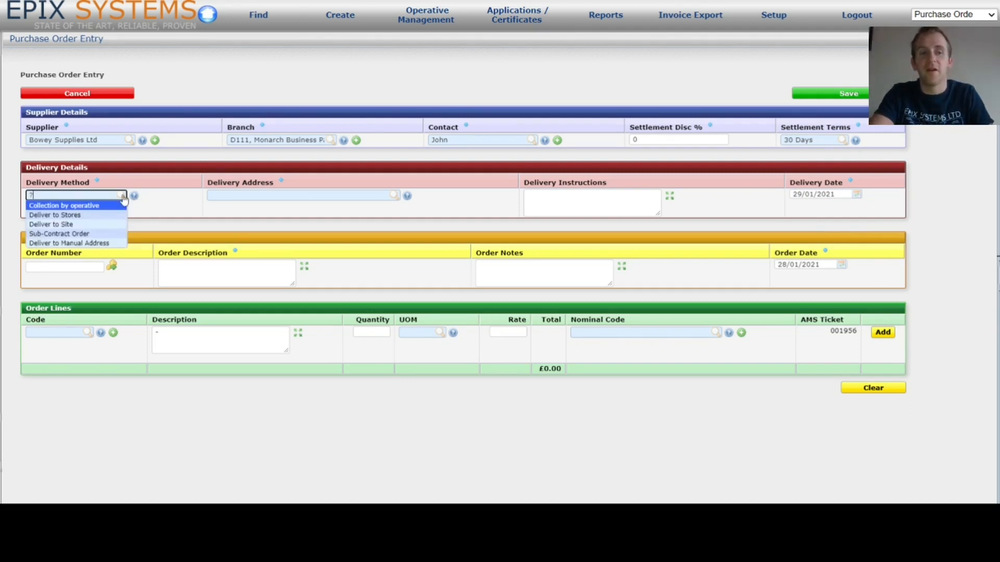
{"action": "left_click", "coordinate": [95, 206]}
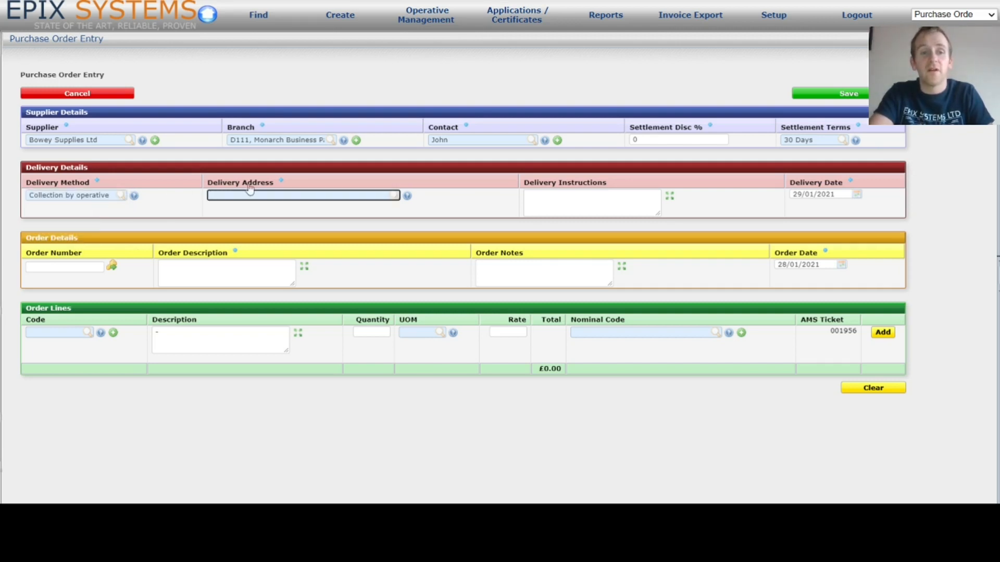
{"action": "type", "text": "?"}
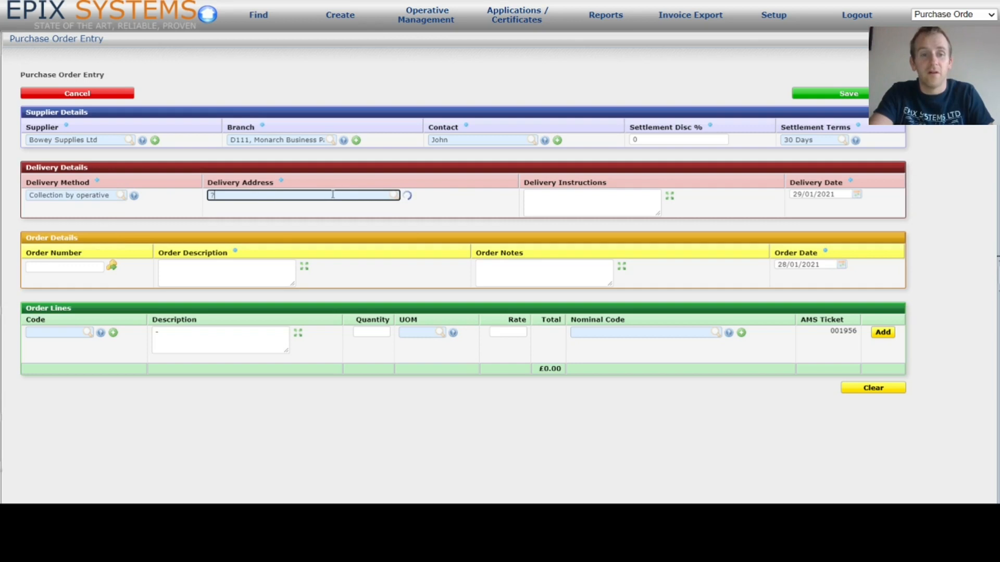
{"action": "left_click", "coordinate": [175, 197]}
{"action": "left_click", "coordinate": [133, 196]}
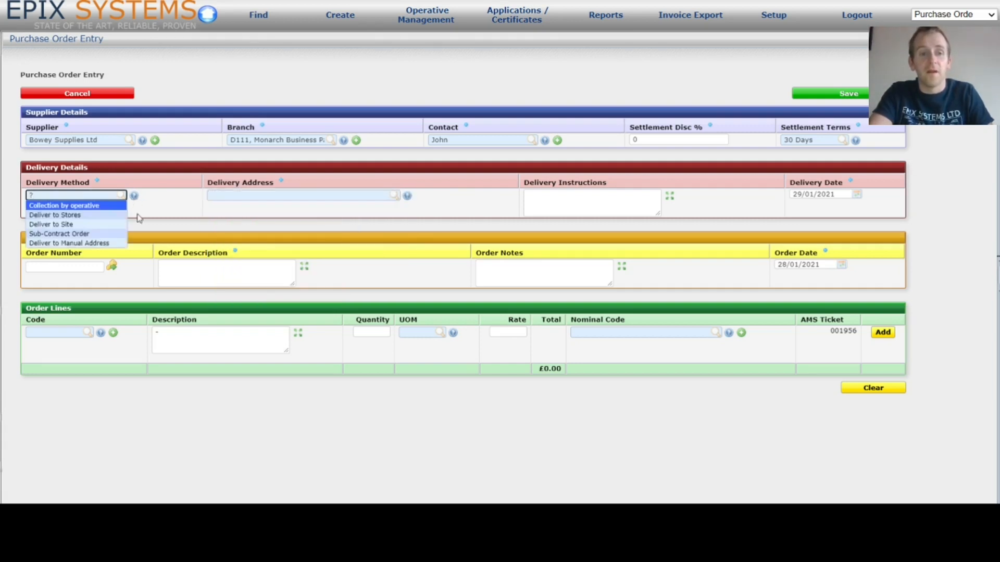
{"action": "left_click", "coordinate": [119, 215]}
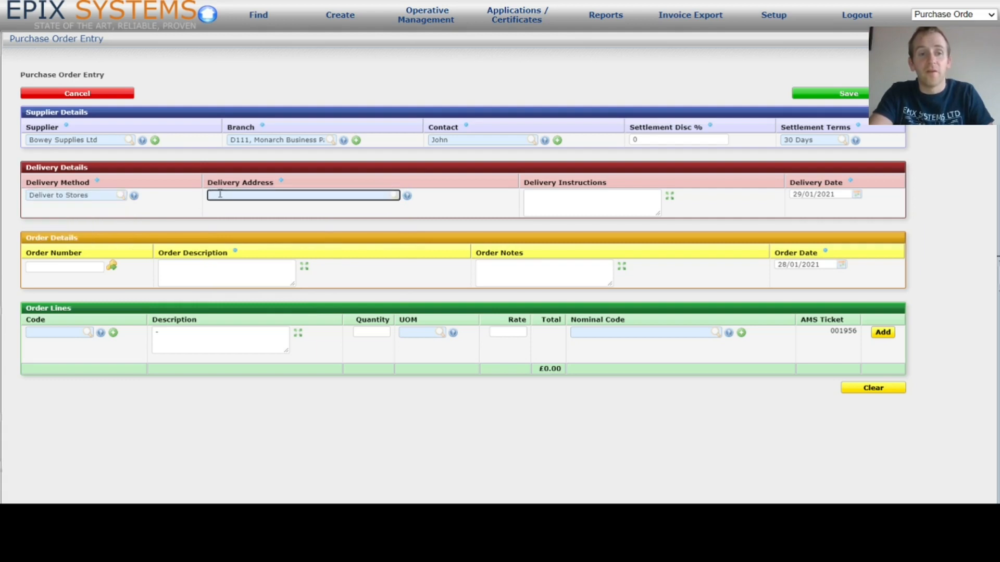
{"action": "left_click", "coordinate": [407, 197]}
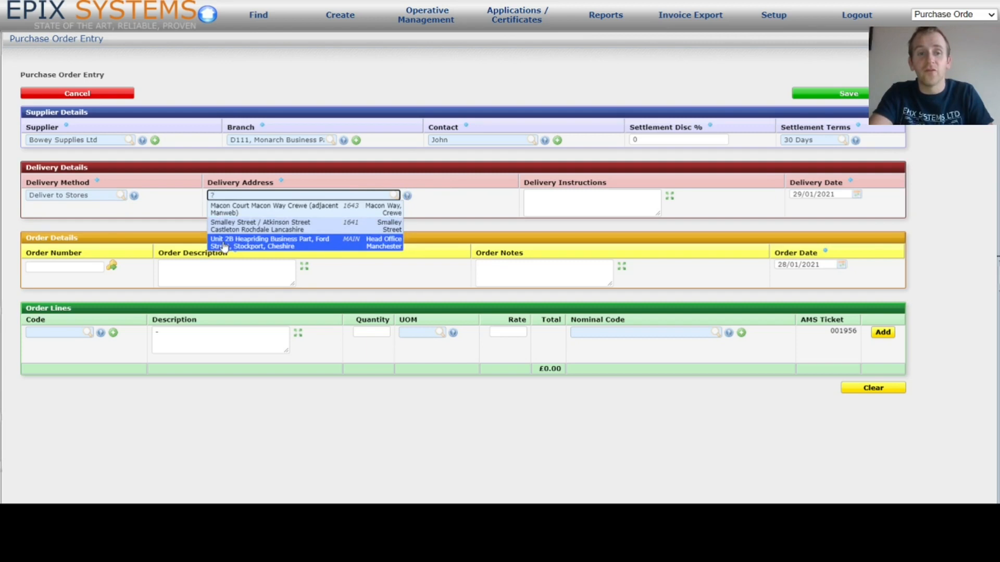
{"action": "left_click", "coordinate": [462, 210]}
- Settle on Deliver to Site so the job's site address fills the Delivery Address
{"action": "left_click", "coordinate": [134, 196]}
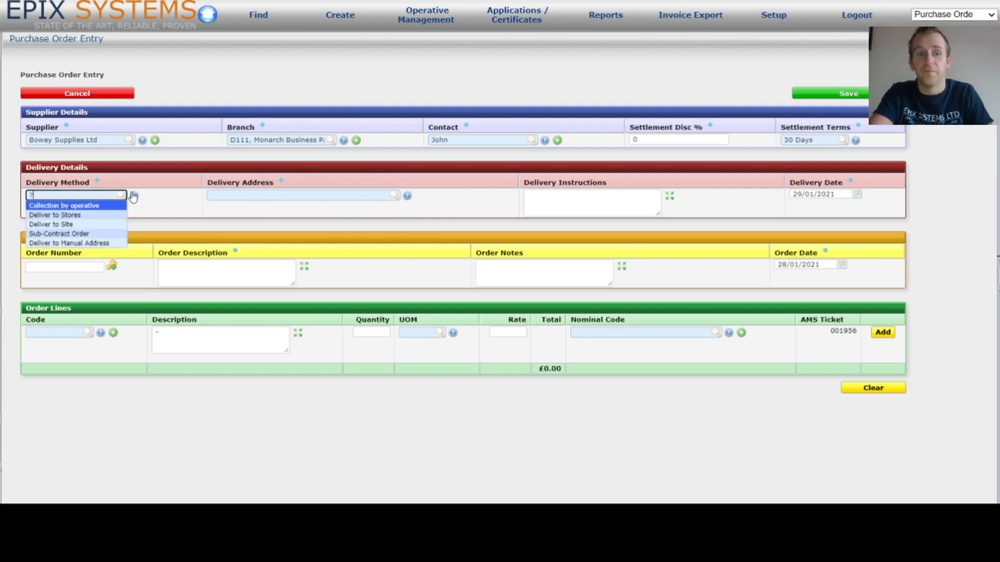
{"action": "left_click", "coordinate": [84, 227]}
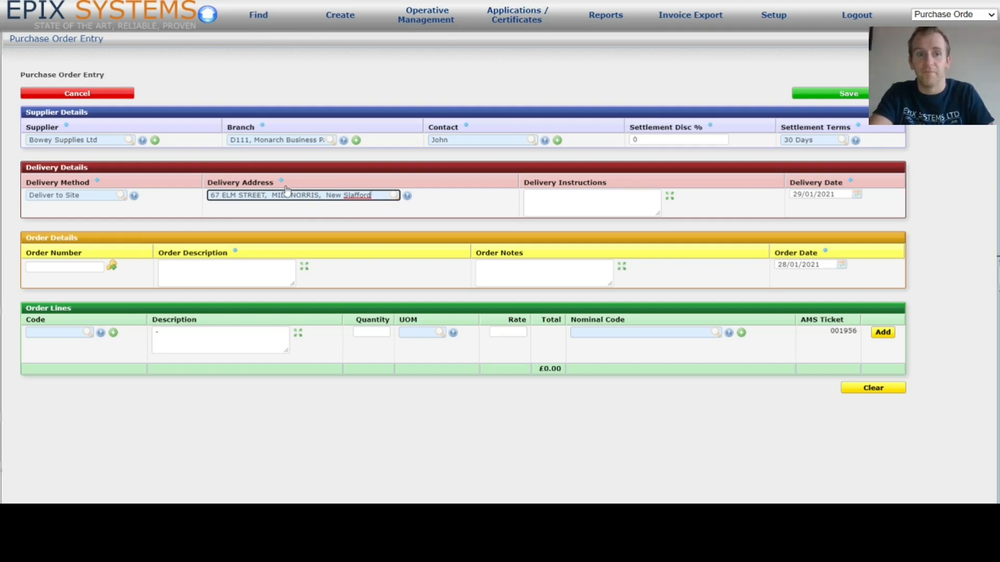
{"action": "left_click", "coordinate": [129, 196]}
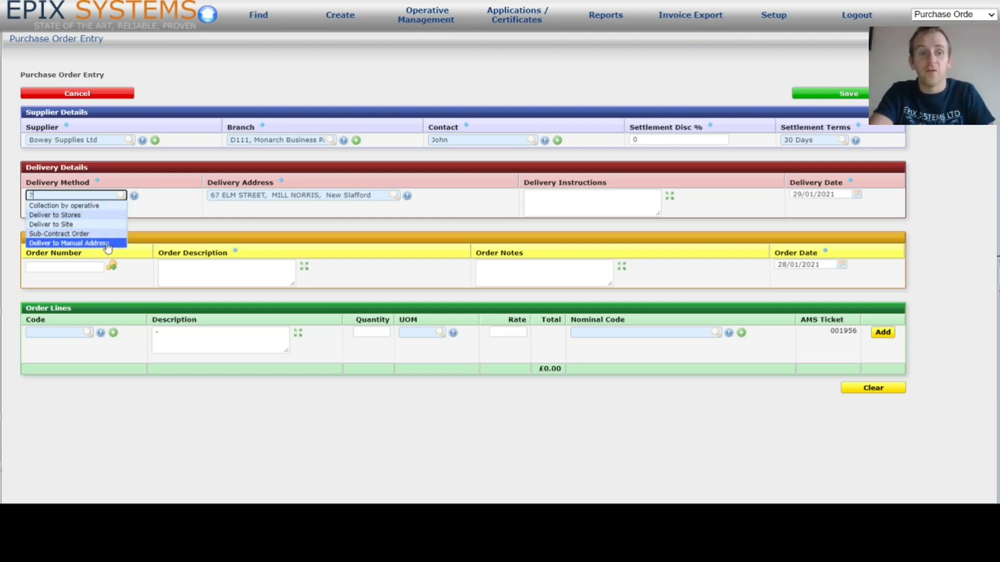
{"action": "left_click", "coordinate": [110, 243]}
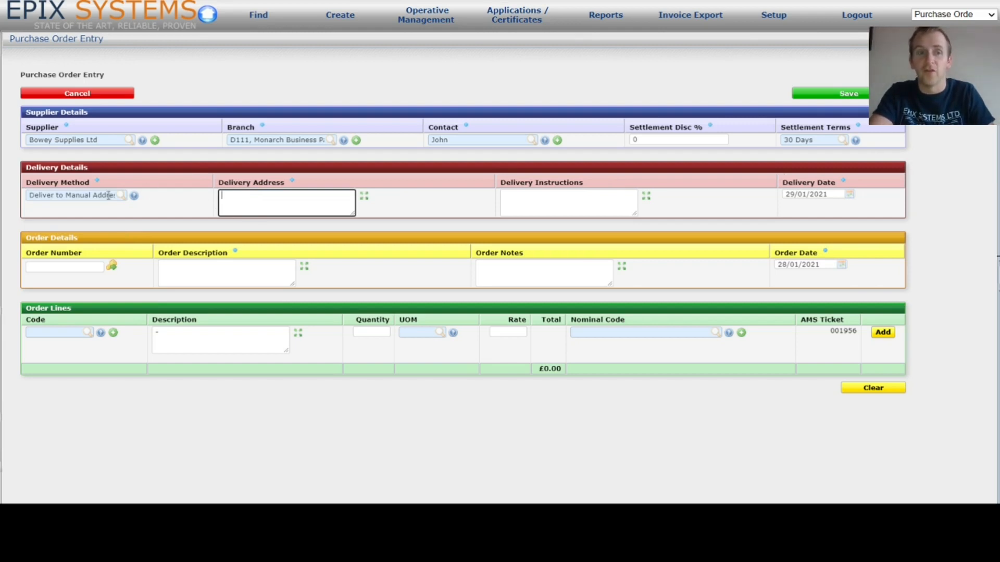
{"action": "left_click", "coordinate": [124, 196]}
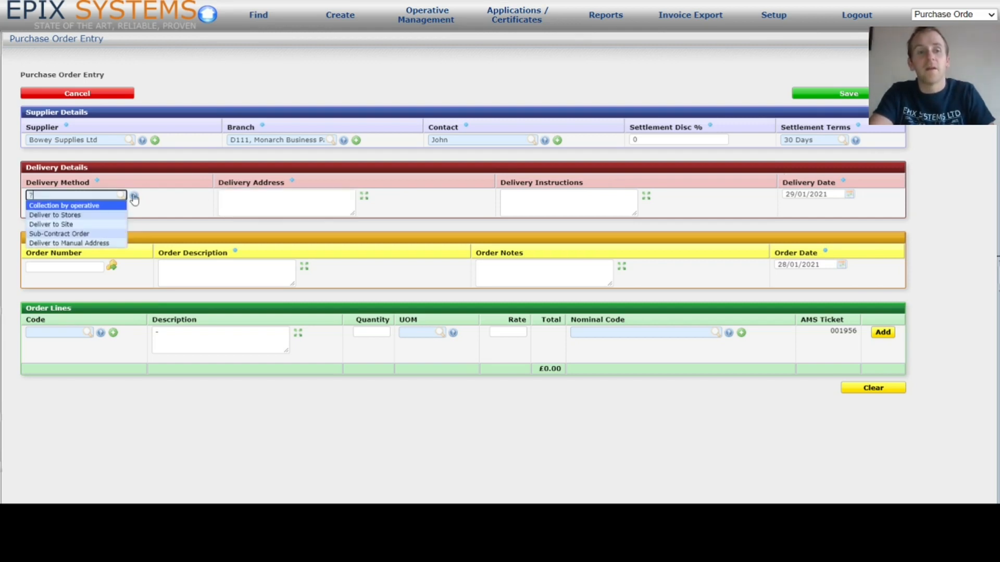
{"action": "left_click", "coordinate": [71, 225]}
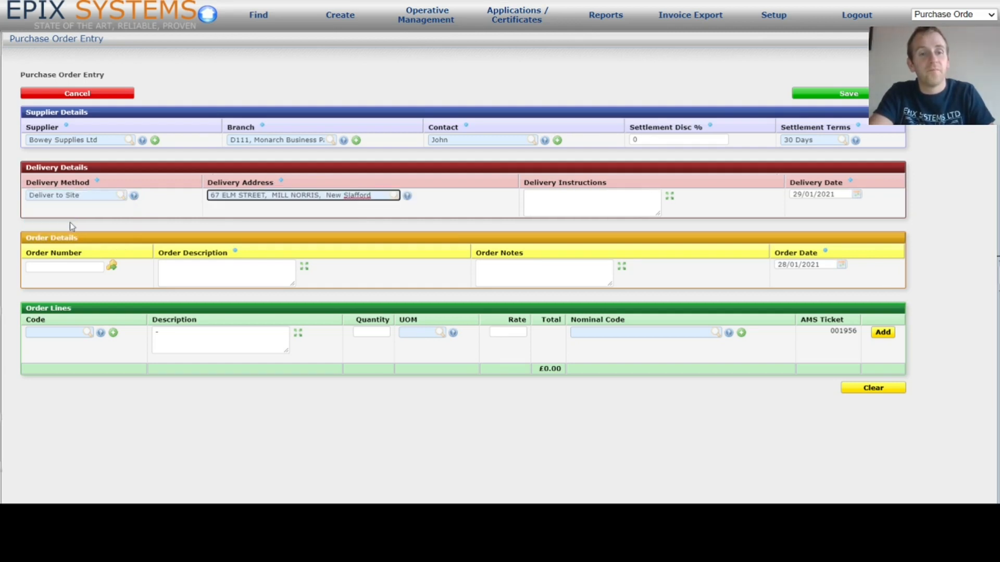
{"action": "left_click", "coordinate": [592, 209]}
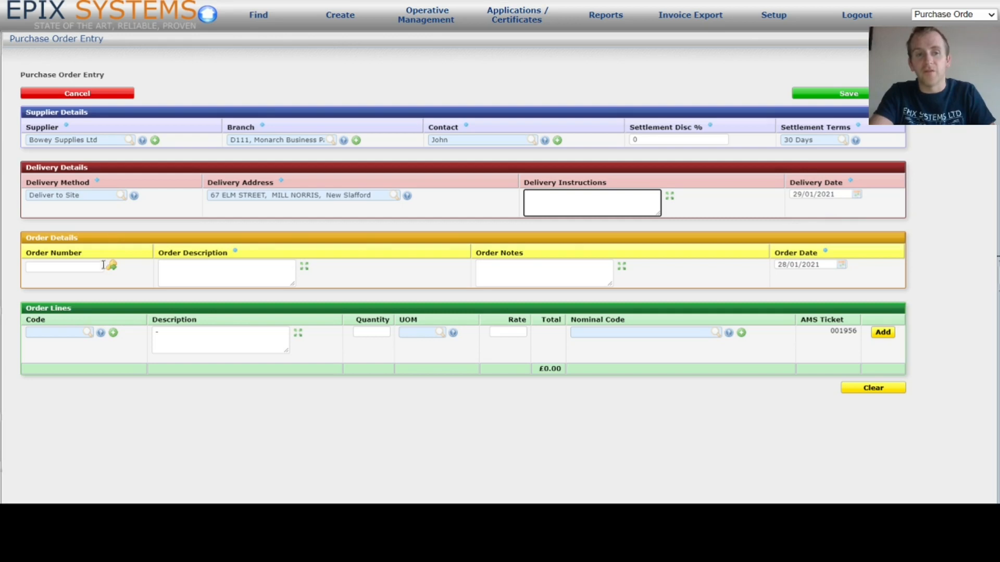
{"action": "left_click", "coordinate": [84, 268]}
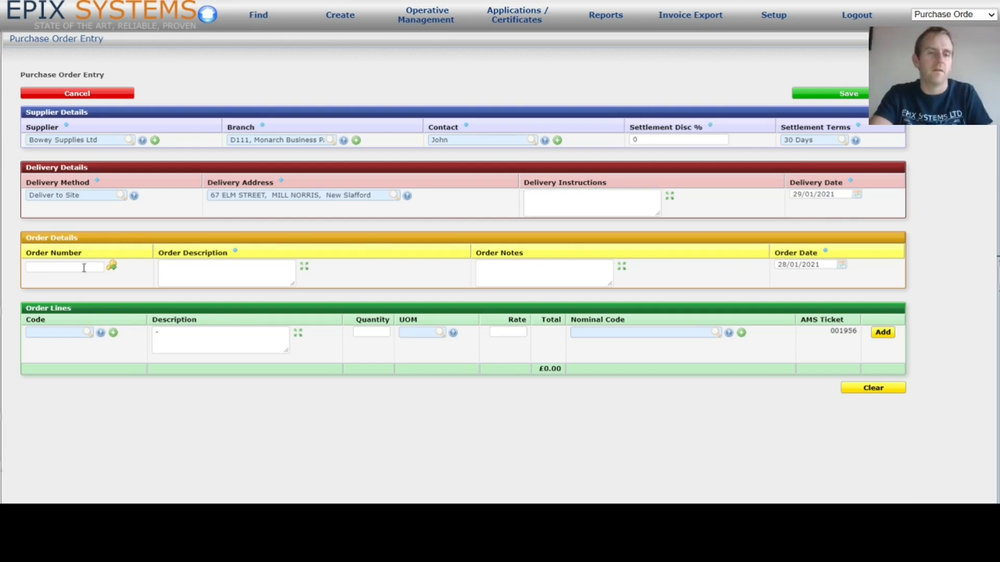
{"action": "left_click", "coordinate": [113, 267]}
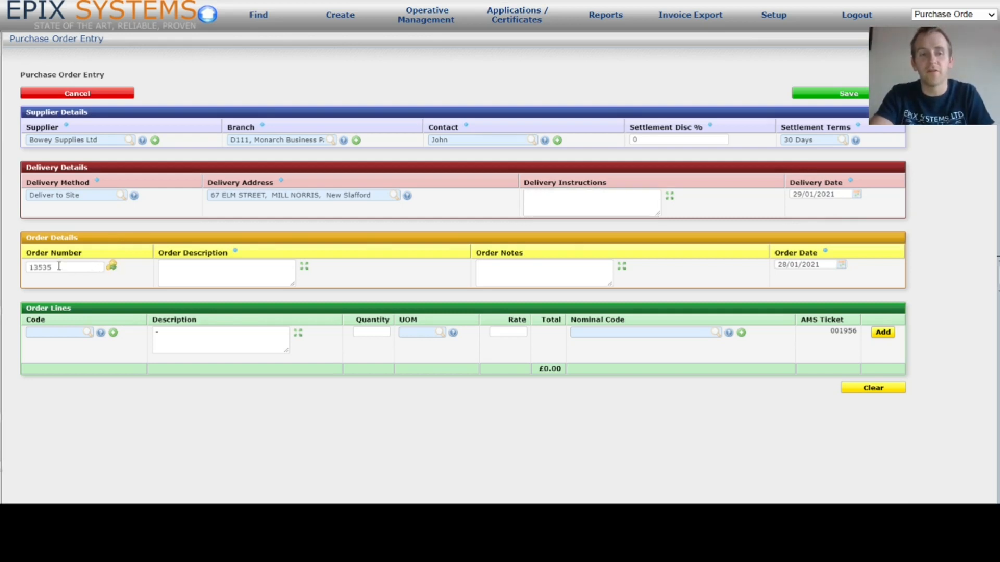
{"action": "left_click", "coordinate": [208, 270]}
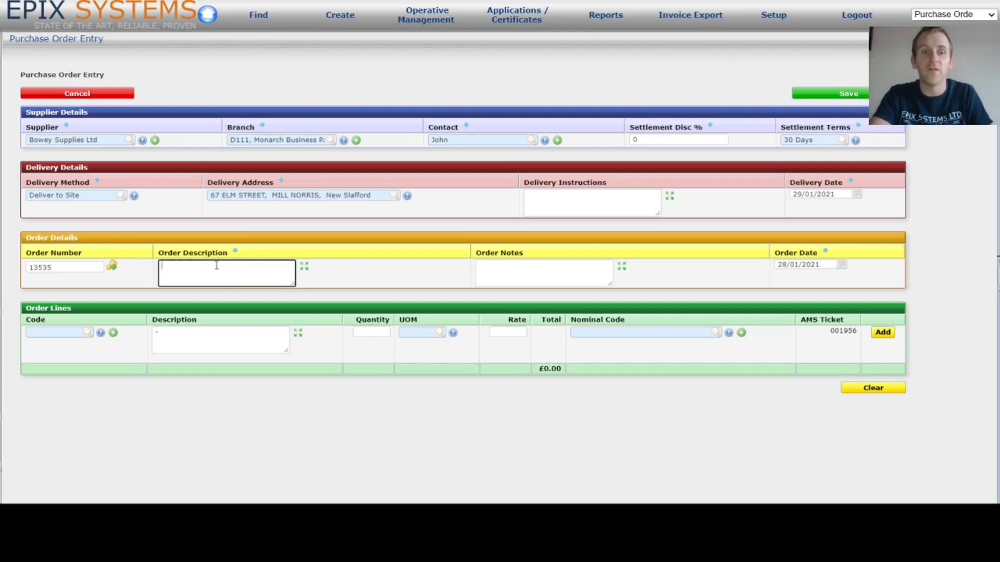
{"action": "type", "text": "Mixer"}
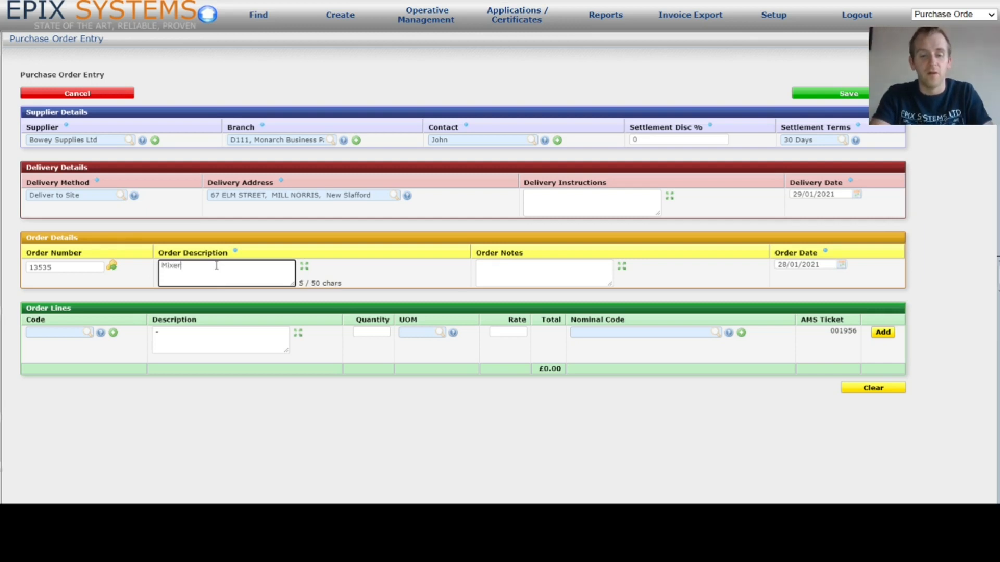
{"action": "type", "text": " tap "}
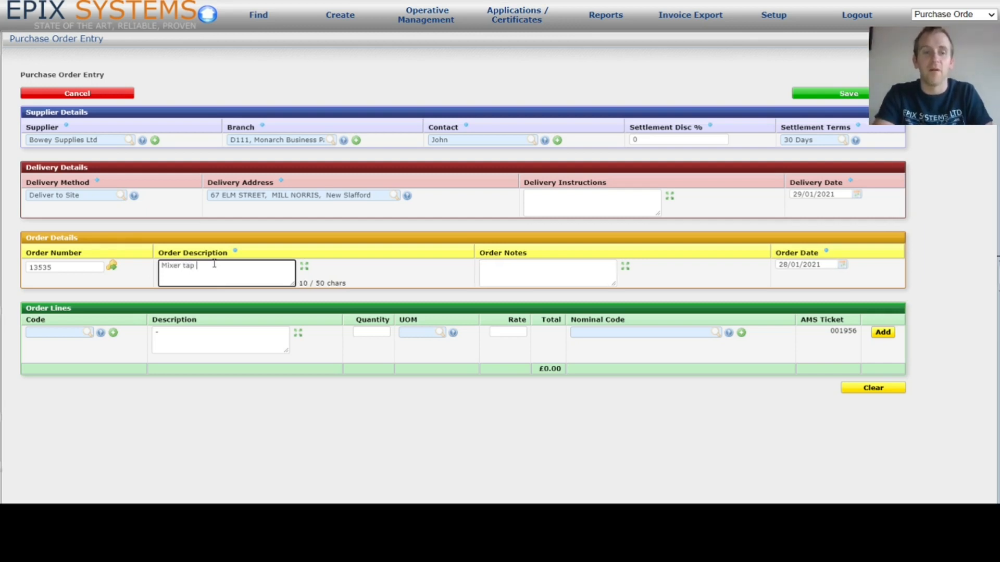
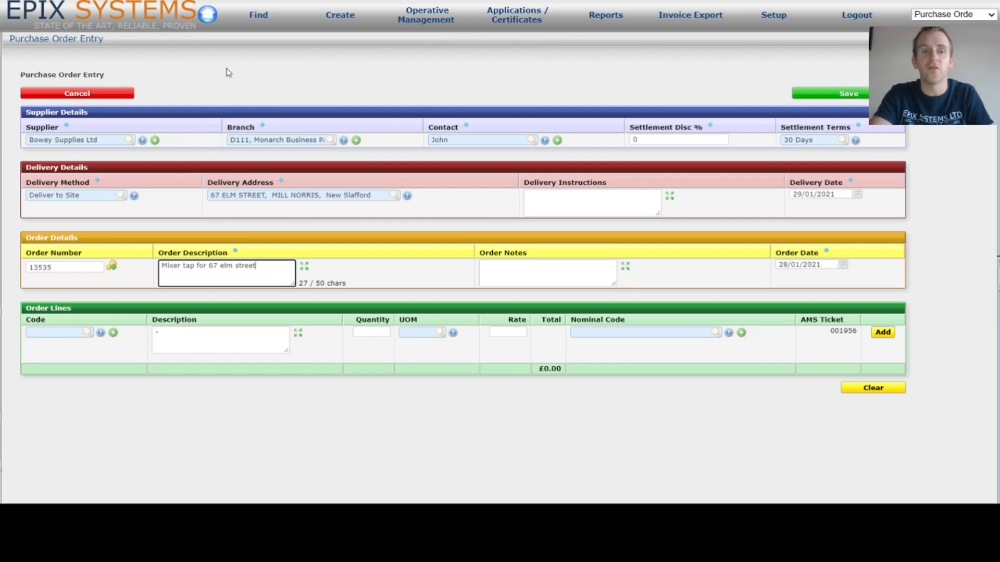
{"action": "left_click", "coordinate": [259, 14]}
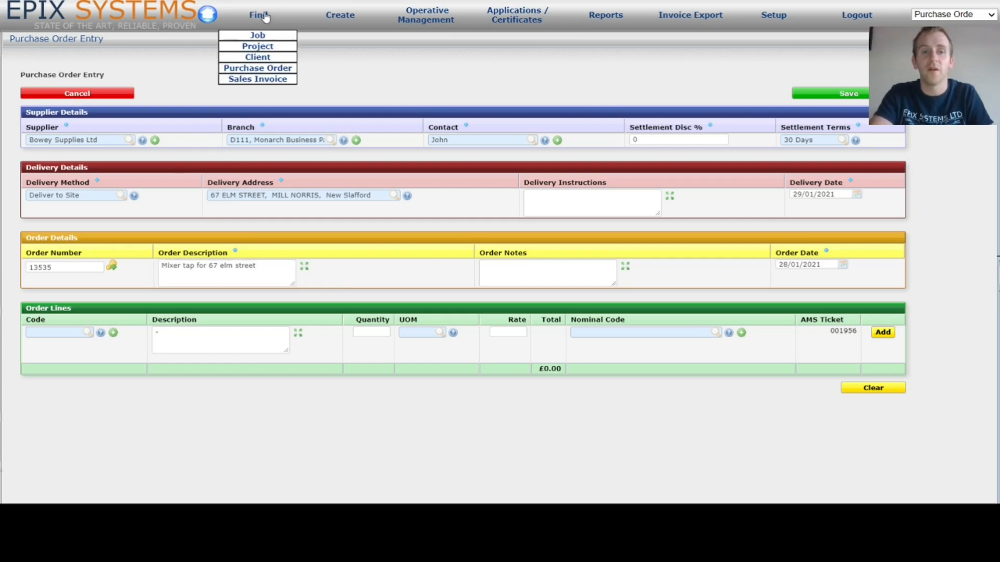
{"action": "left_click", "coordinate": [286, 71]}
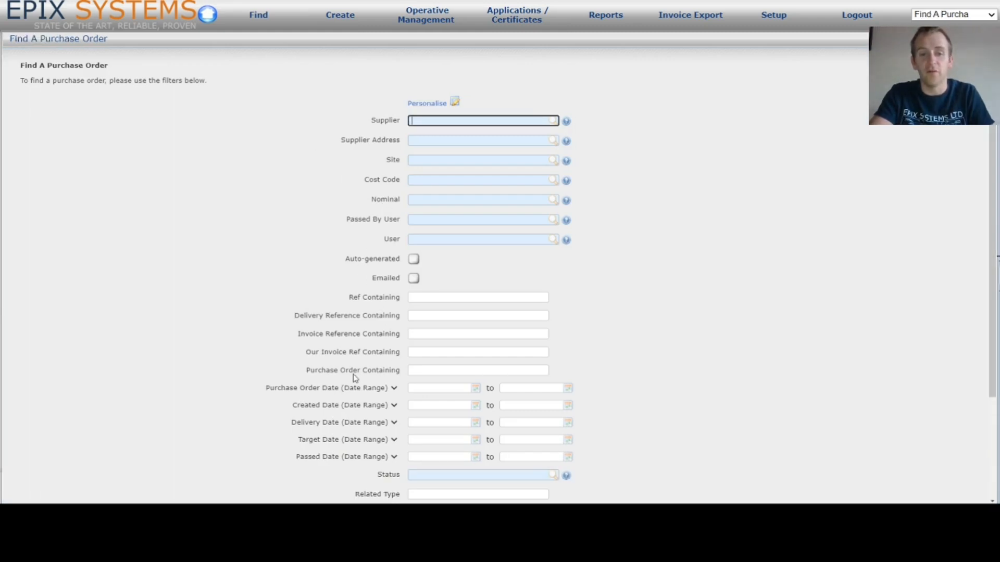
{"action": "left_click", "coordinate": [432, 370]}
{"action": "type", "text": "elm street"}
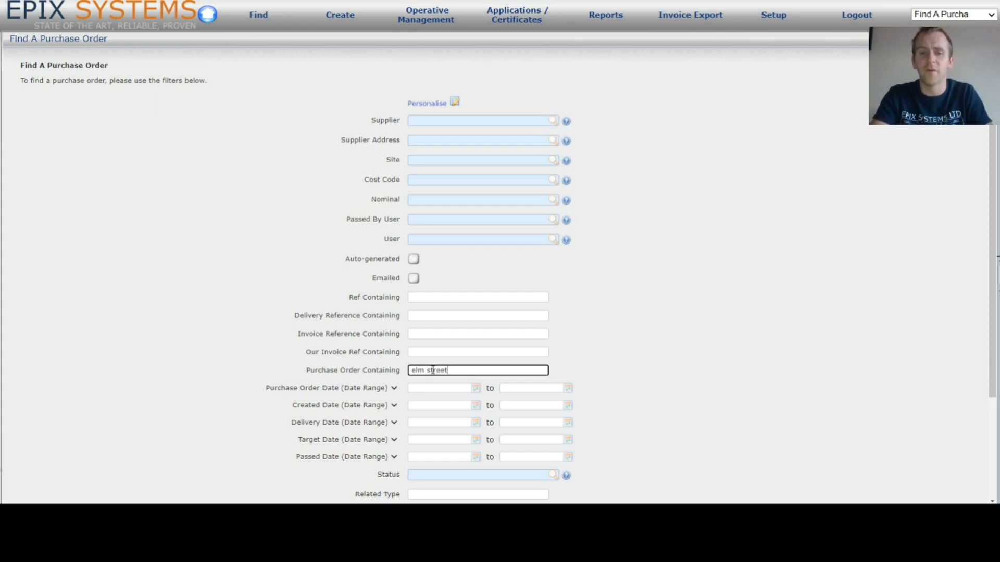
{"action": "key", "text": "BackSpace"}
{"action": "key", "text": "BackSpace"}
{"action": "key", "text": "BackSpace"}
{"action": "key", "text": "BackSpace"}
{"action": "key", "text": "BackSpace"}
{"action": "key", "text": "BackSpace"}
{"action": "key", "text": "BackSpace"}
{"action": "key", "text": "BackSpace"}
{"action": "key", "text": "BackSpace"}
{"action": "key", "text": "BackSpace"}
{"action": "type", "text": "mixer"}
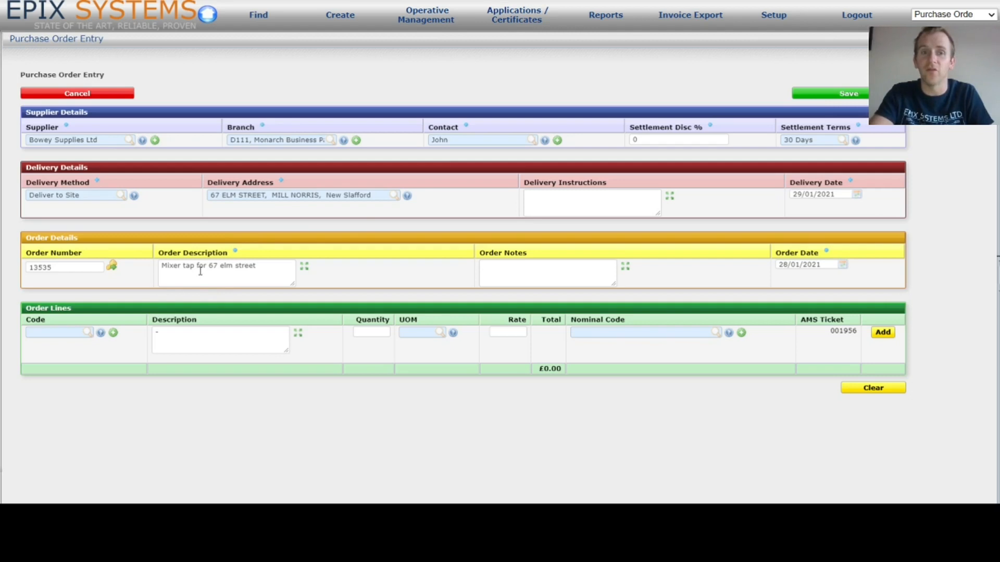
- Replace the order description with 'See ordered lines' and leave Order Notes empty
{"action": "left_click", "coordinate": [272, 267]}
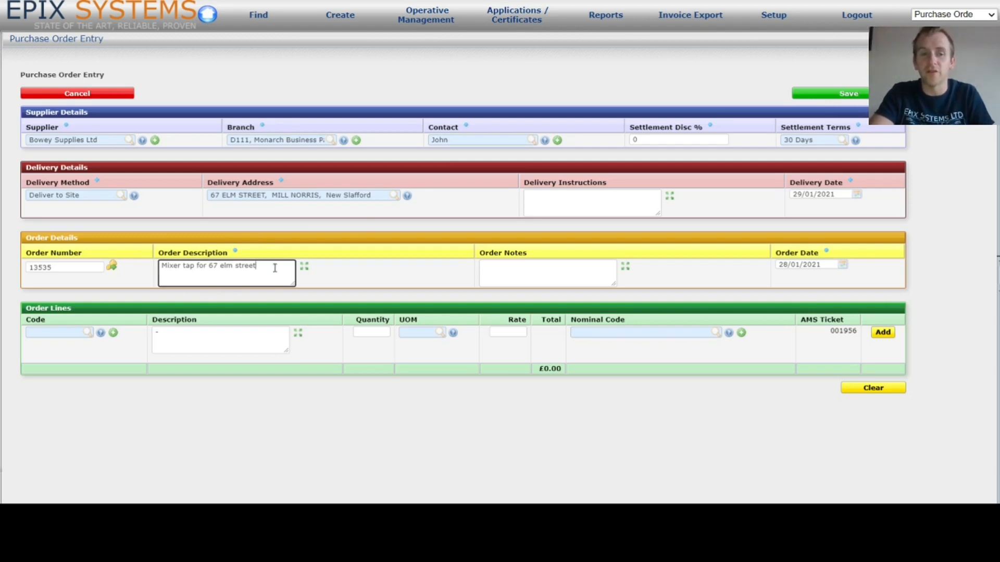
{"action": "left_click_drag", "start_coordinate": [269, 266], "coordinate": [209, 268]}
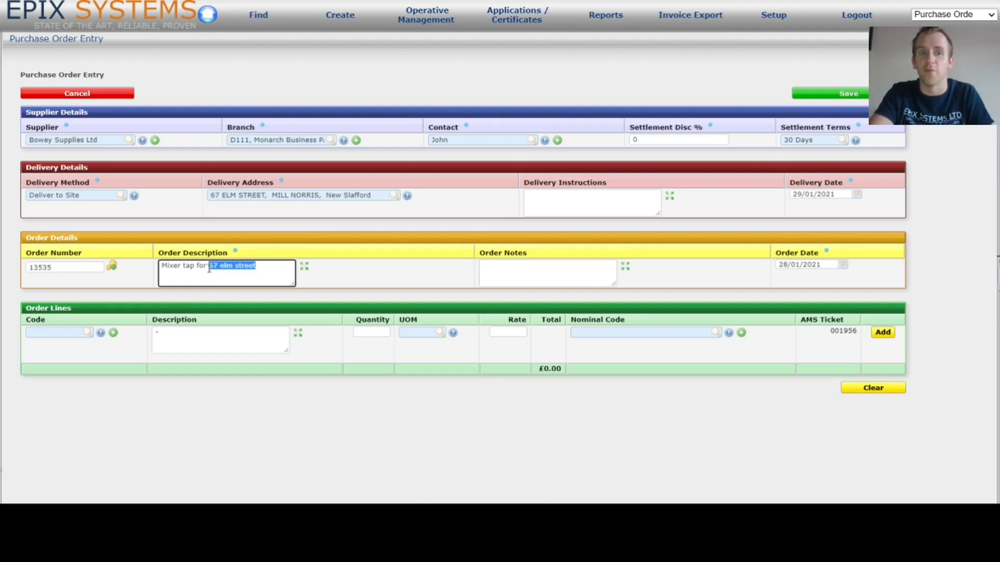
{"action": "left_click_drag", "start_coordinate": [281, 272], "coordinate": [54, 258]}
{"action": "type", "text": "See order"}
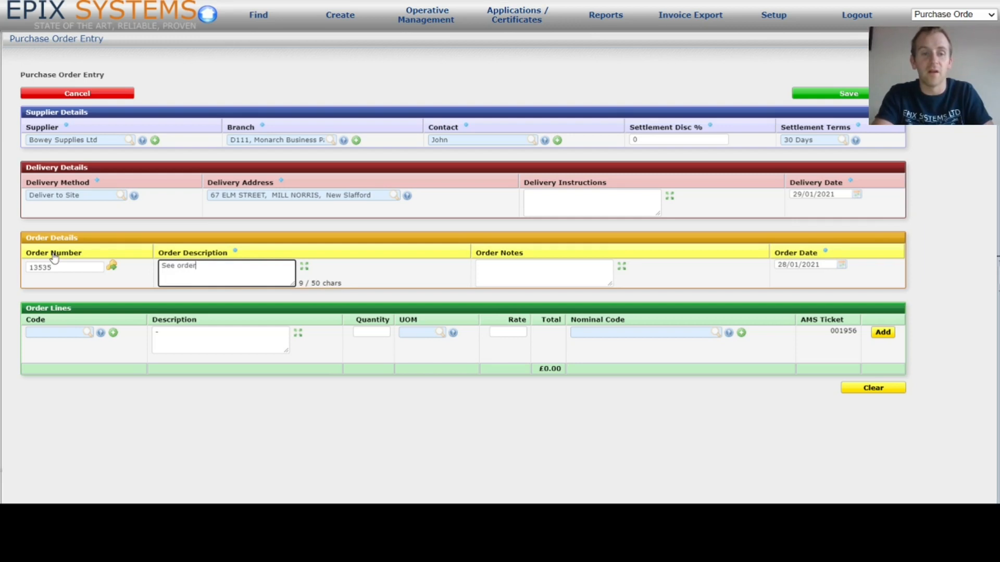
{"action": "type", "text": "ed iines"}
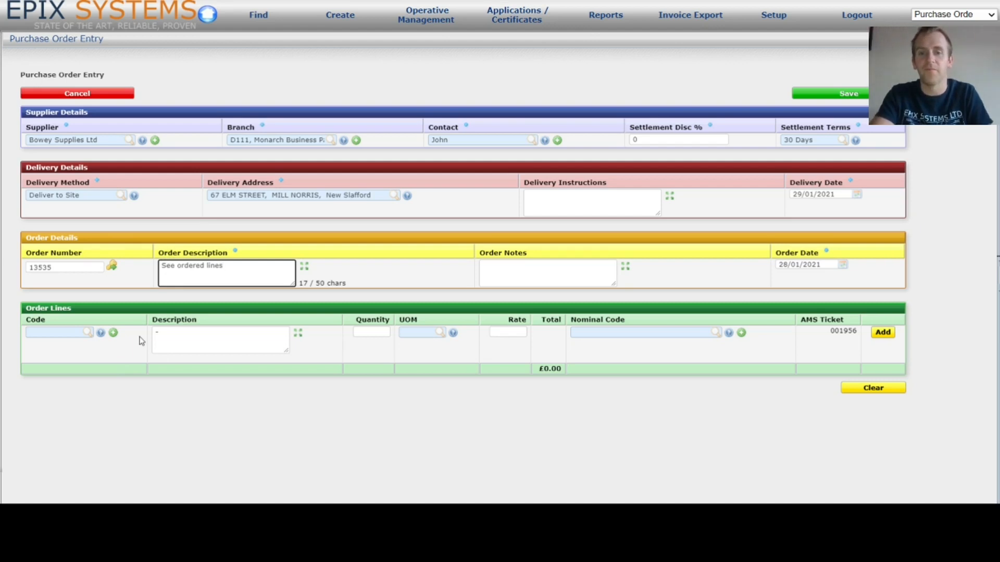
{"action": "left_click", "coordinate": [546, 280]}
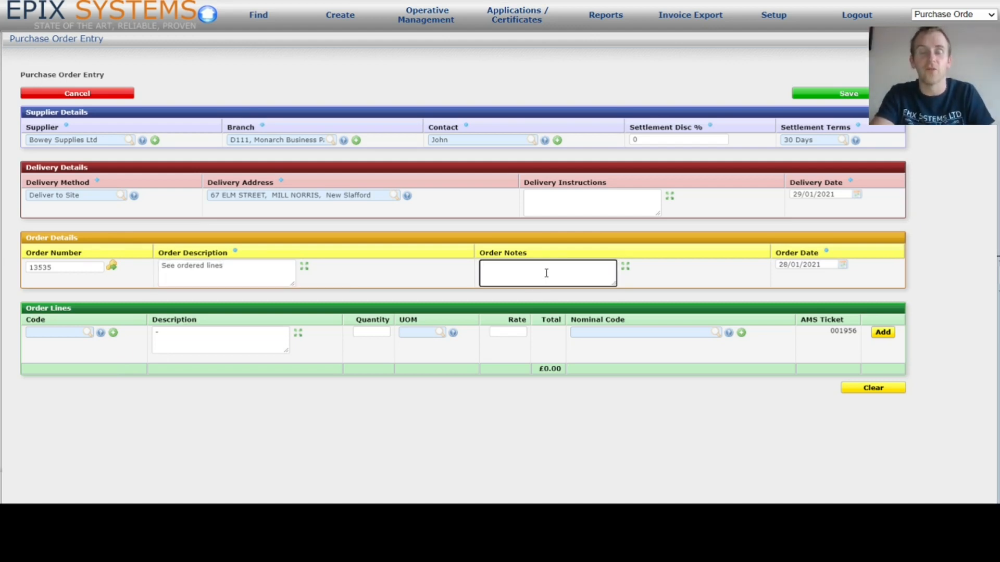
{"action": "left_click", "coordinate": [845, 265]}
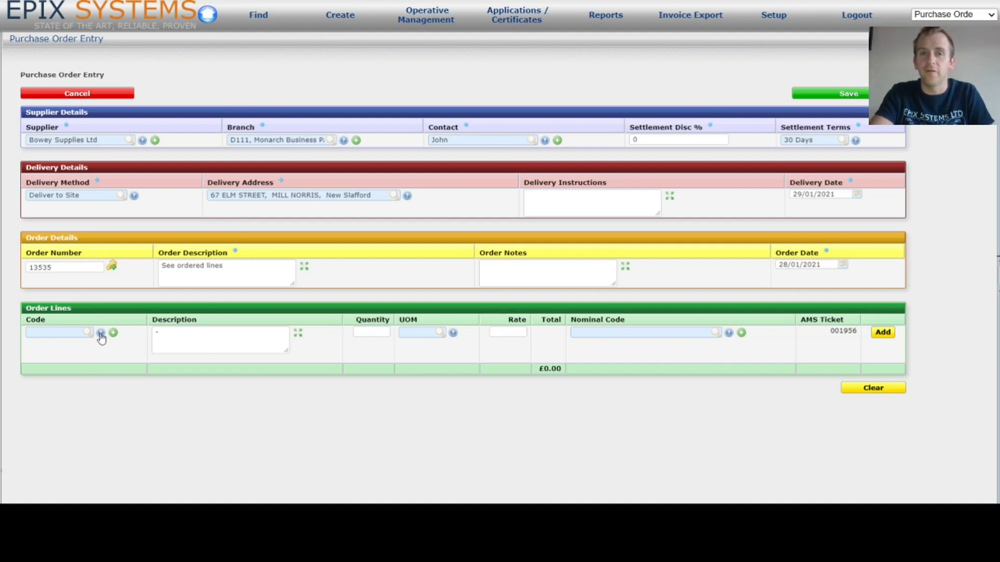
- Put stock item 15TAP, a 15 mm chrome pillar tap at 7.5 per pair, on the first line
{"action": "left_click", "coordinate": [69, 334]}
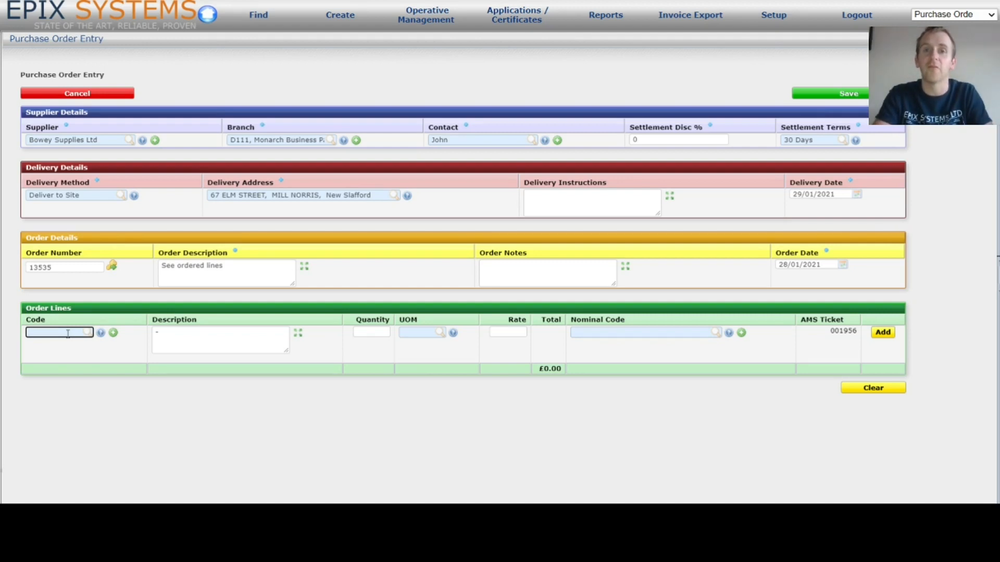
{"action": "type", "text": "tap"}
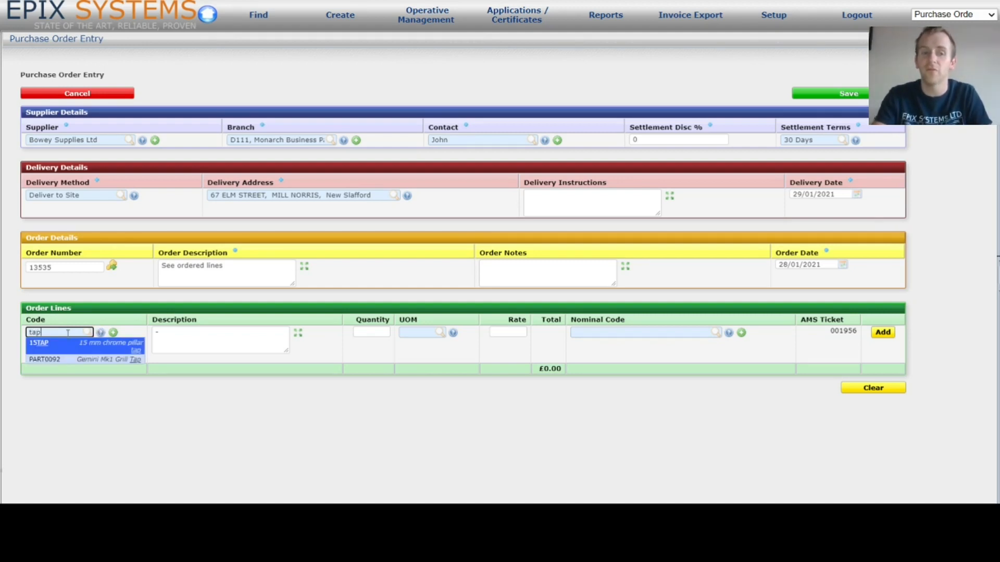
{"action": "left_click", "coordinate": [125, 350]}
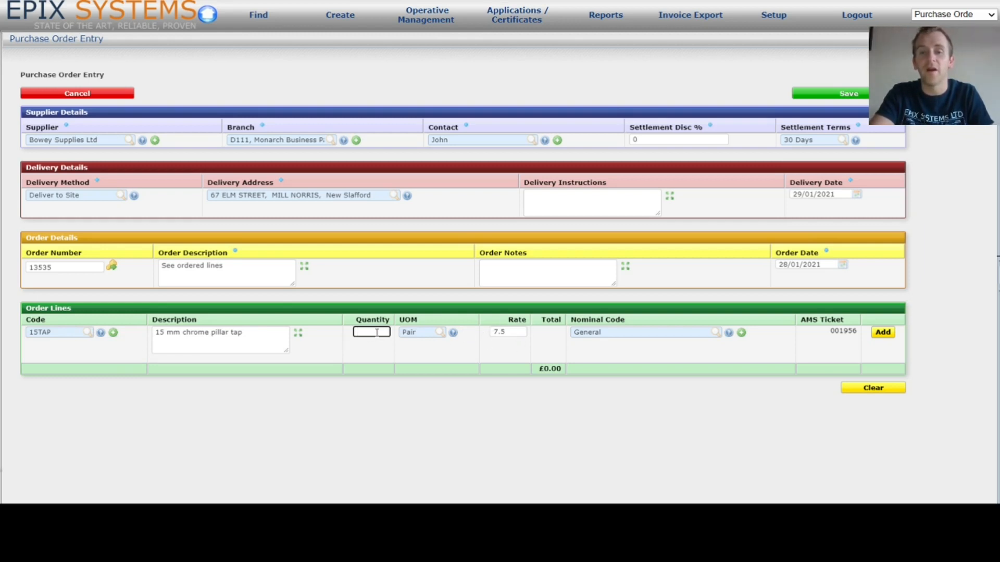
- Change the line to code MANUAL with the description 'Mixer tap'
{"action": "left_click", "coordinate": [79, 332]}
{"action": "type", "text": "MANUAL"}
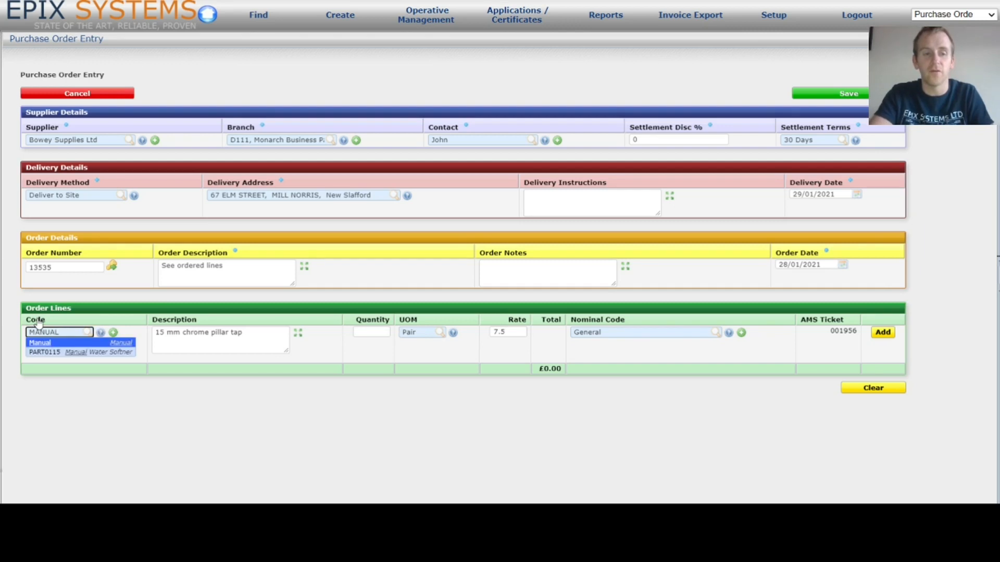
{"action": "left_click", "coordinate": [74, 343]}
{"action": "left_click_drag", "start_coordinate": [210, 341], "coordinate": [73, 329]}
{"action": "type", "text": "Mixer tap"}
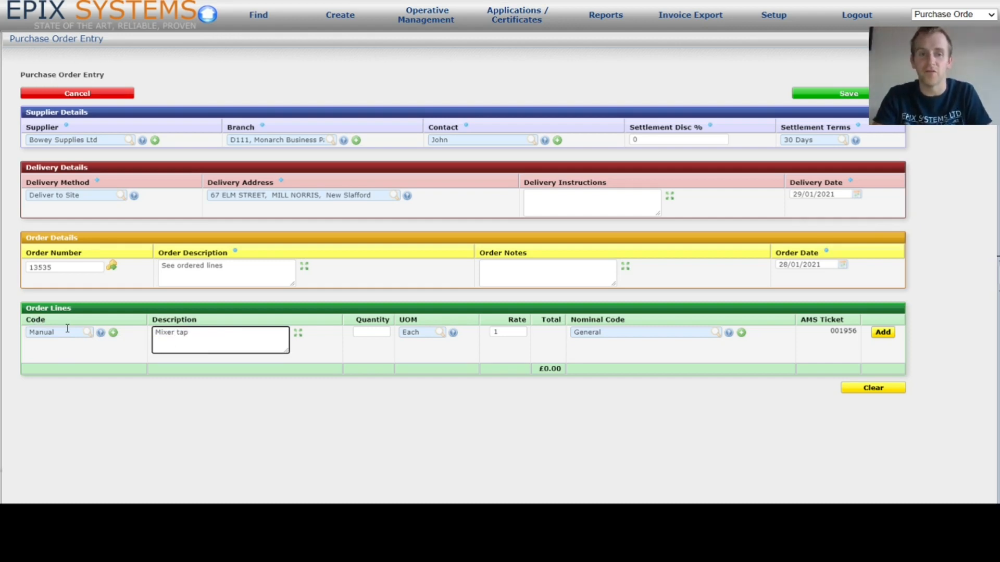
{"action": "key", "text": "Tab"}
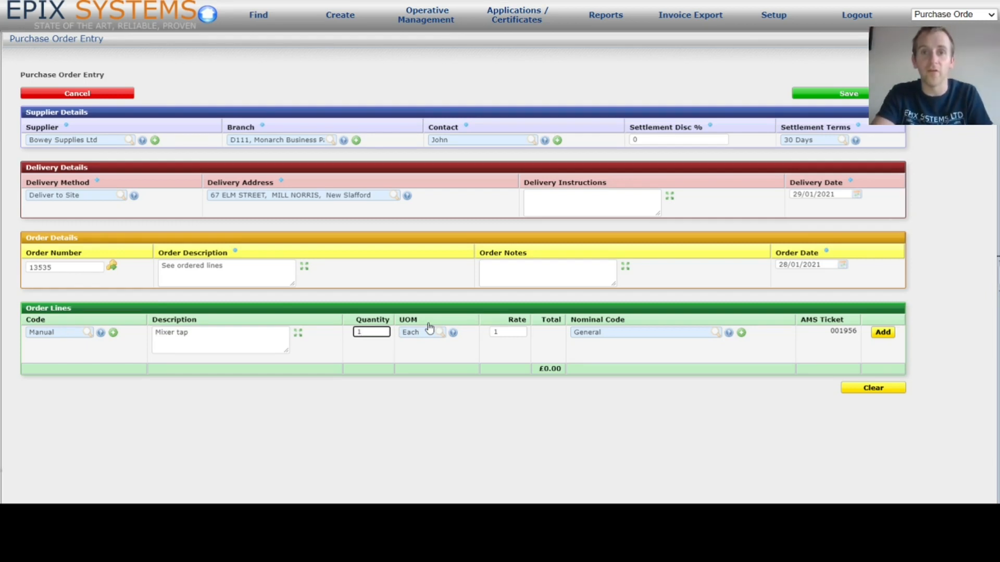
- Set the line's rate to 35 and nominal code to General, checking ticket 001956
{"action": "left_click", "coordinate": [513, 332]}
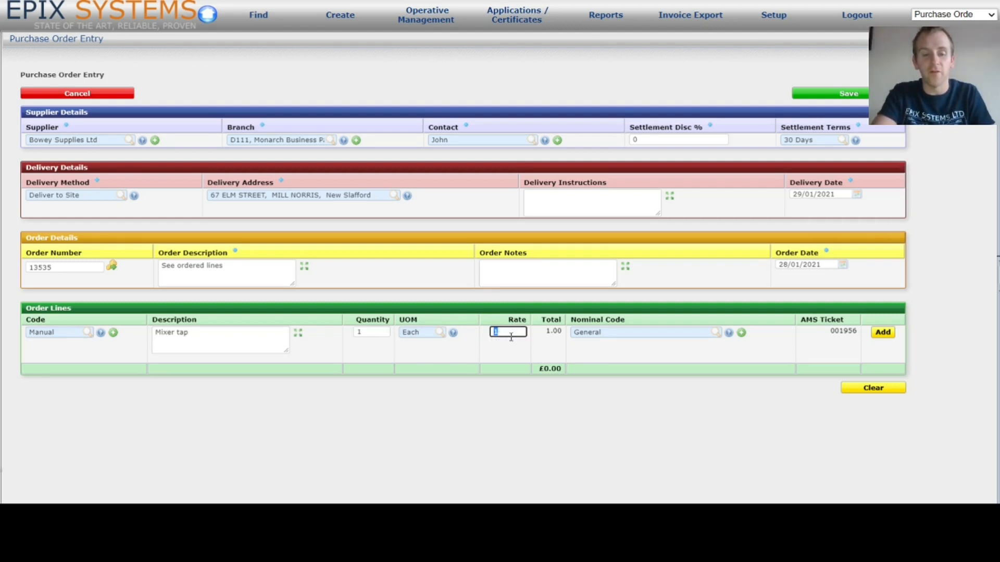
{"action": "type", "text": "35"}
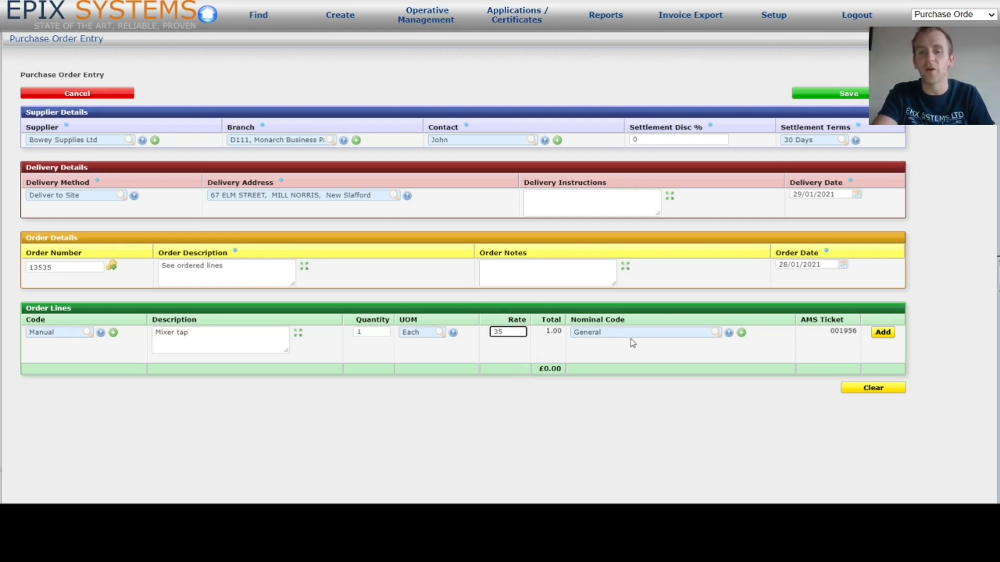
{"action": "left_click", "coordinate": [729, 332]}
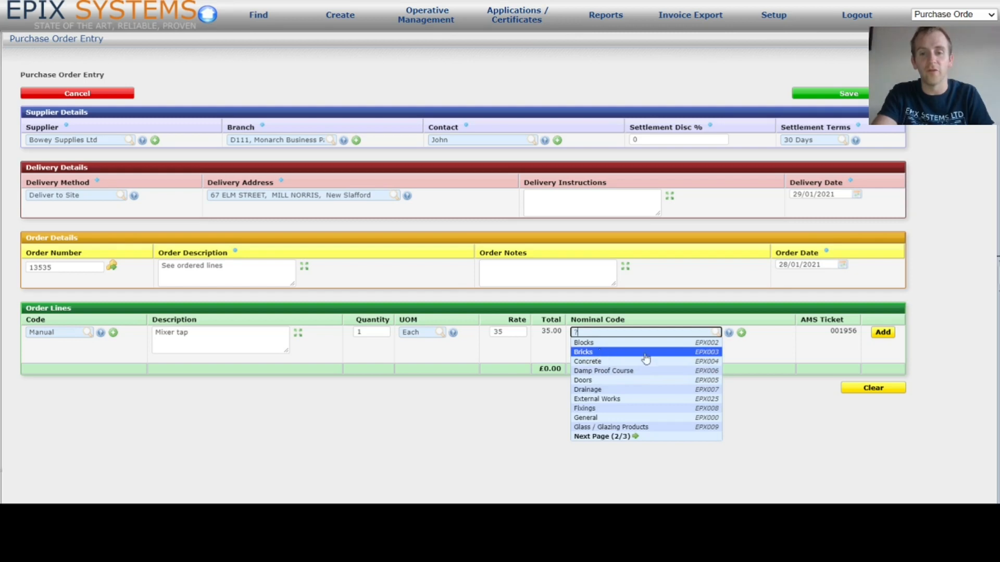
{"action": "left_click", "coordinate": [599, 419]}
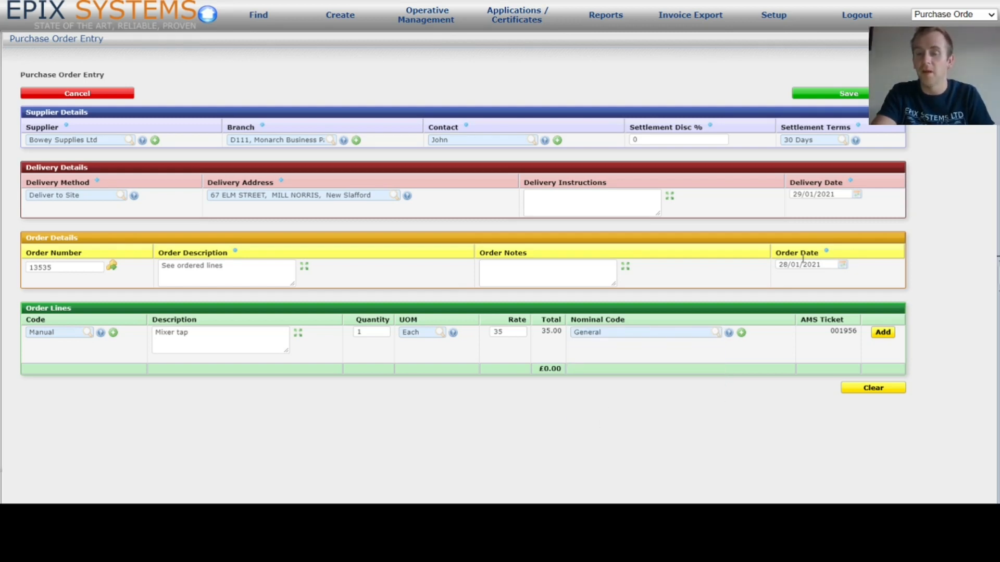
{"action": "double_click", "coordinate": [847, 331]}
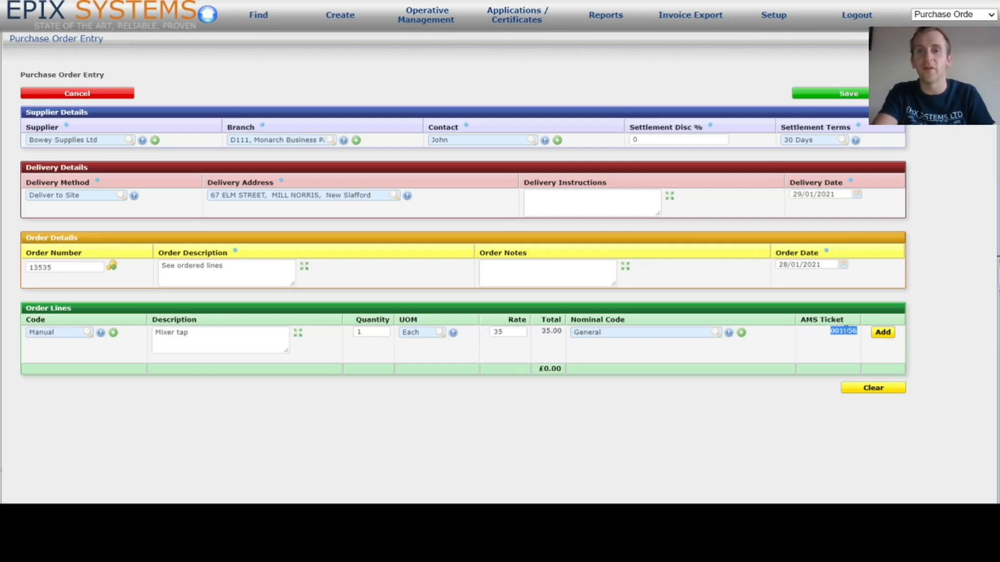
{"action": "left_click", "coordinate": [834, 338]}
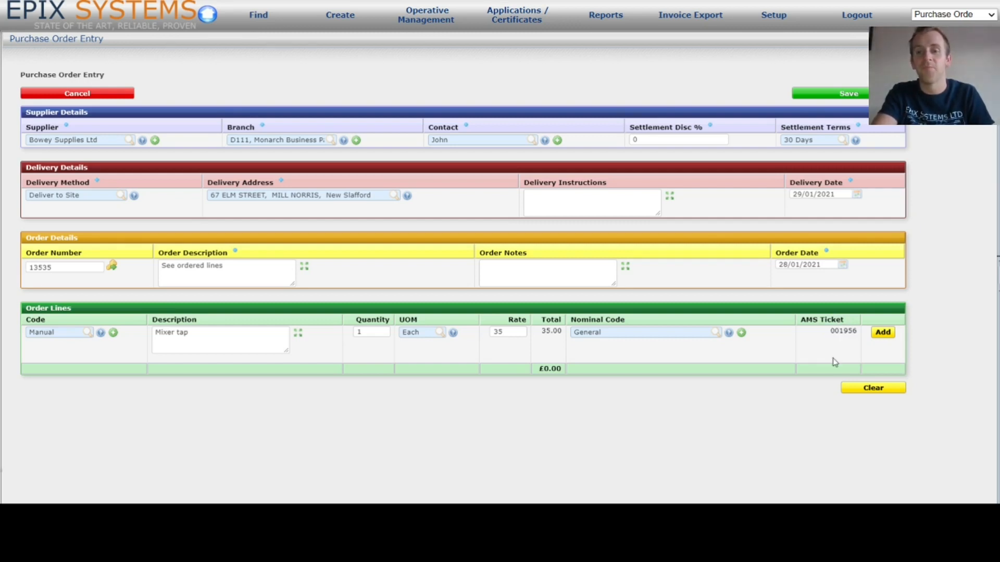
- Commit the mixer tap line and add a 15PIPE copper pipe line with quantity 2
{"action": "left_click", "coordinate": [881, 334]}
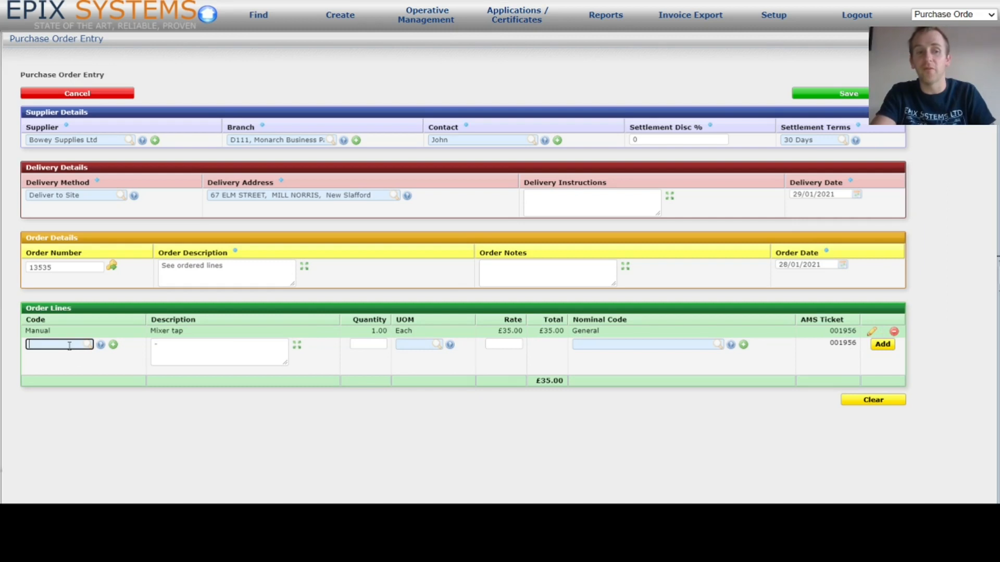
{"action": "type", "text": "7"}
{"action": "left_click", "coordinate": [55, 370]}
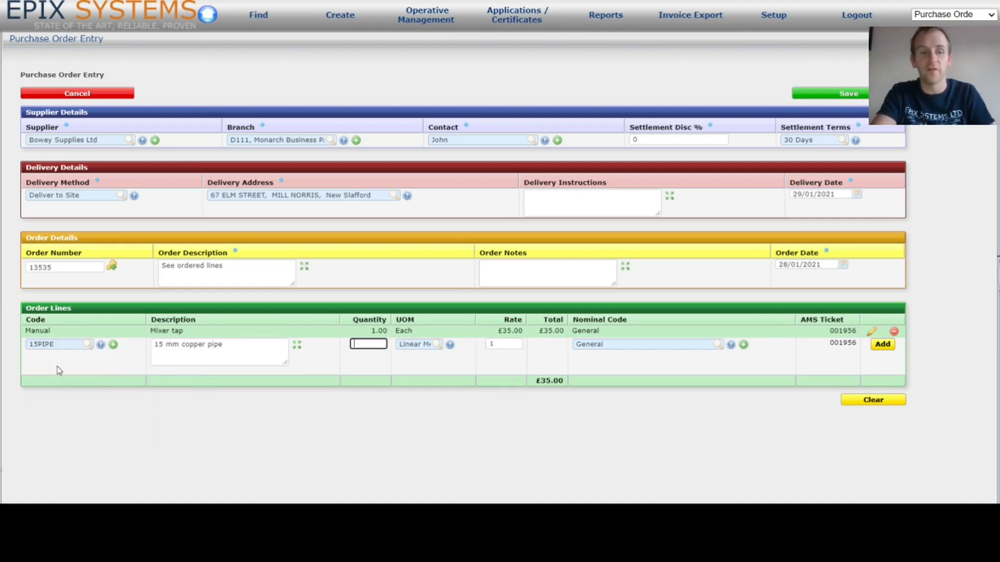
{"action": "type", "text": "2"}
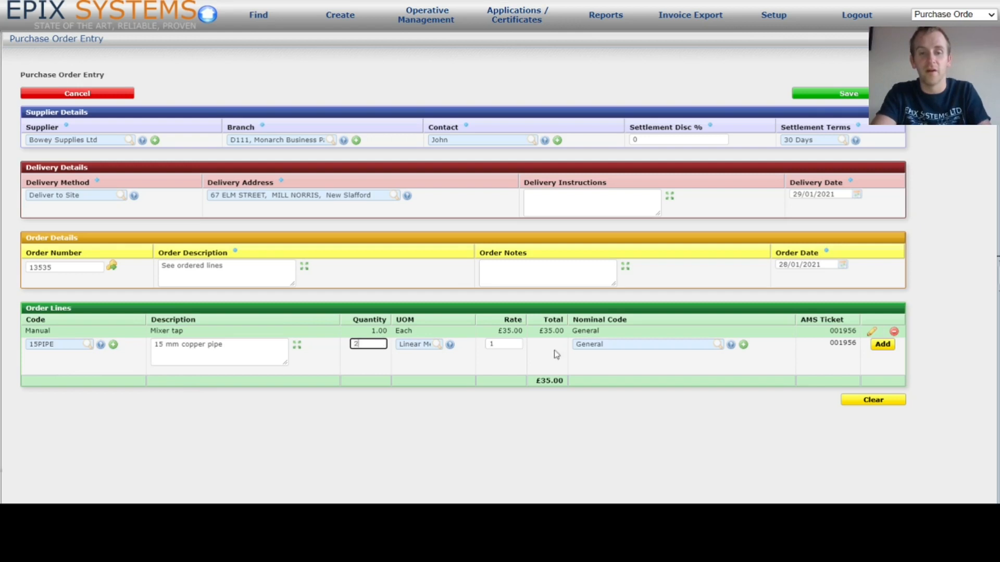
{"action": "left_click", "coordinate": [882, 344]}
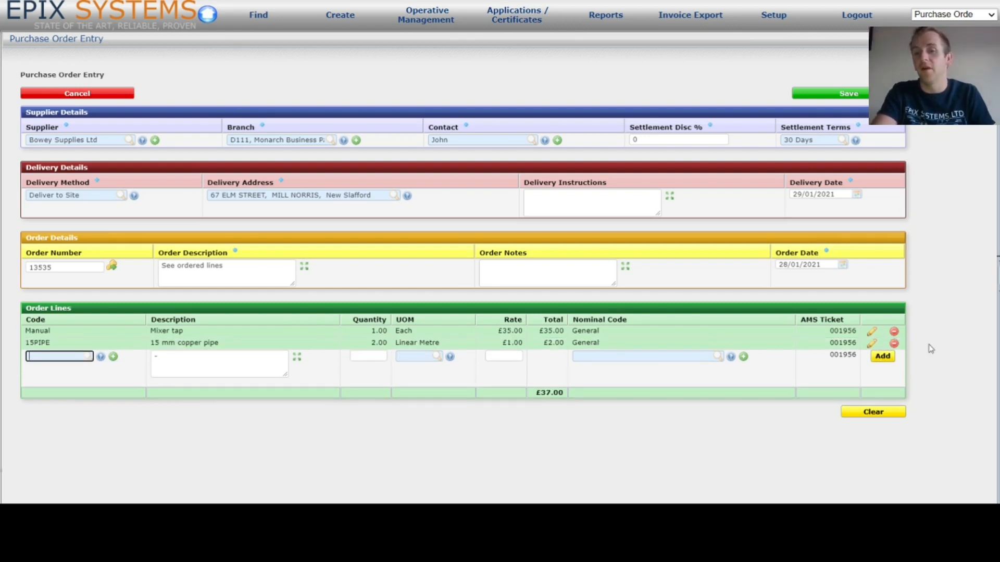
- Delete the 15PIPE copper pipe line, leaving only the £35.00 mixer tap
{"action": "left_click", "coordinate": [872, 344]}
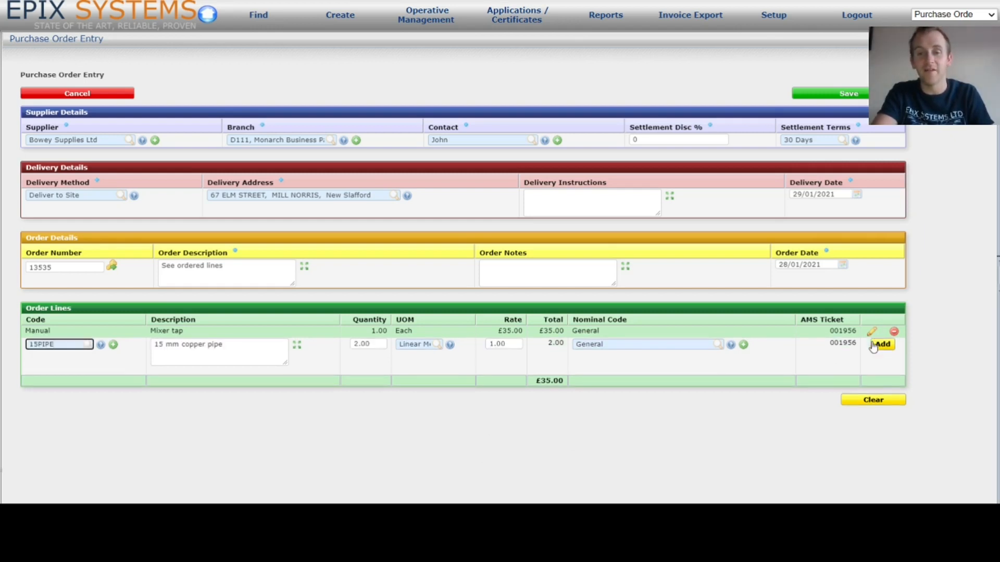
{"action": "left_click", "coordinate": [879, 345]}
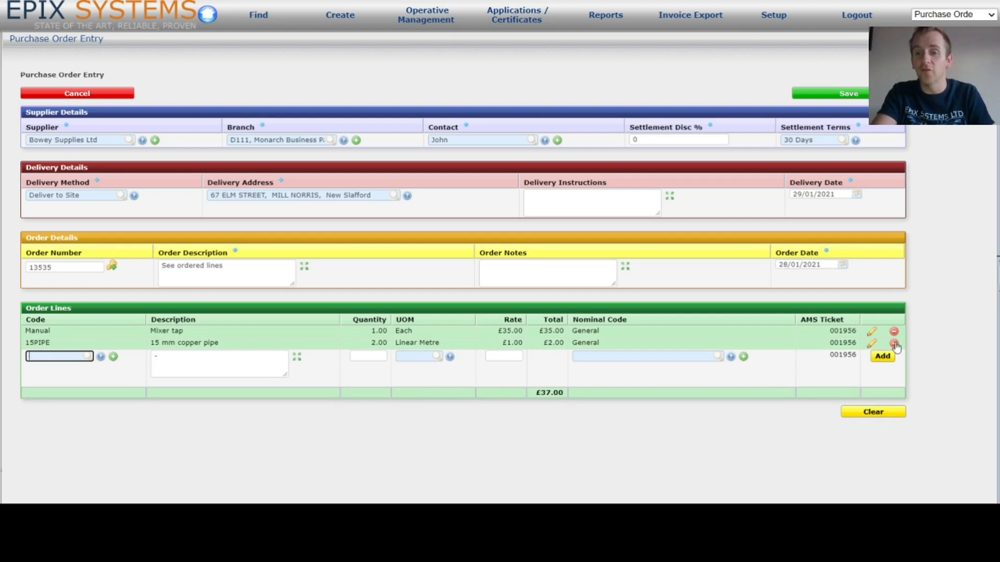
{"action": "left_click", "coordinate": [893, 345]}
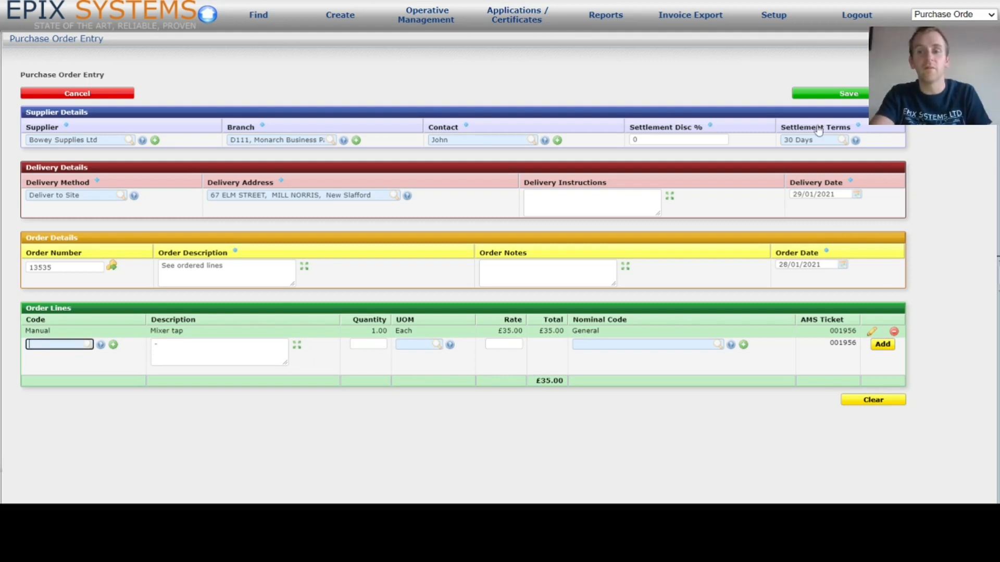
- Save purchase order 13535 as a Drafted order worth £35.00
{"action": "left_click", "coordinate": [849, 95]}
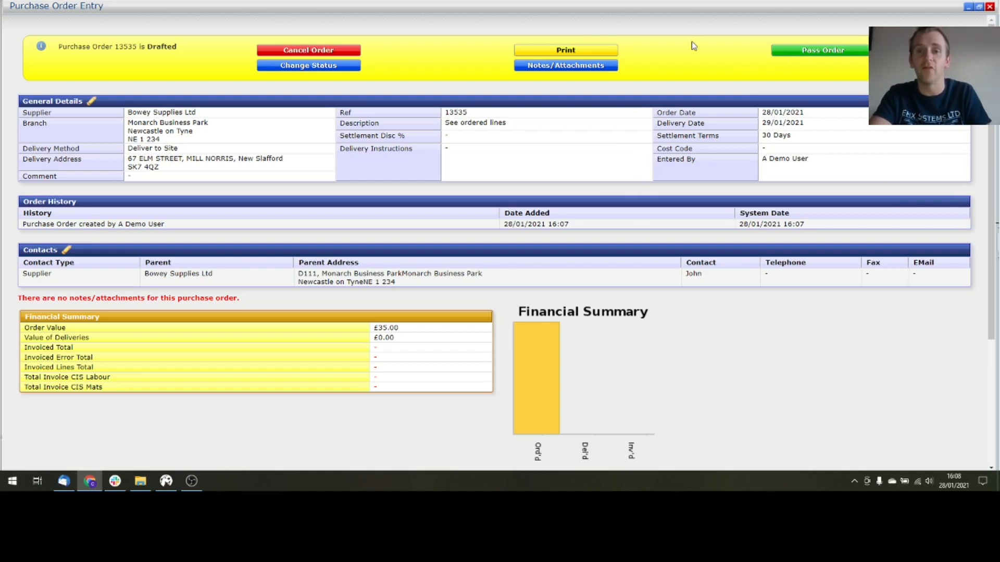
- Print order 13535 with Print Order, review the DRAFT-watermarked preview, and close it
{"action": "left_click", "coordinate": [570, 52]}
{"action": "left_click", "coordinate": [549, 64]}
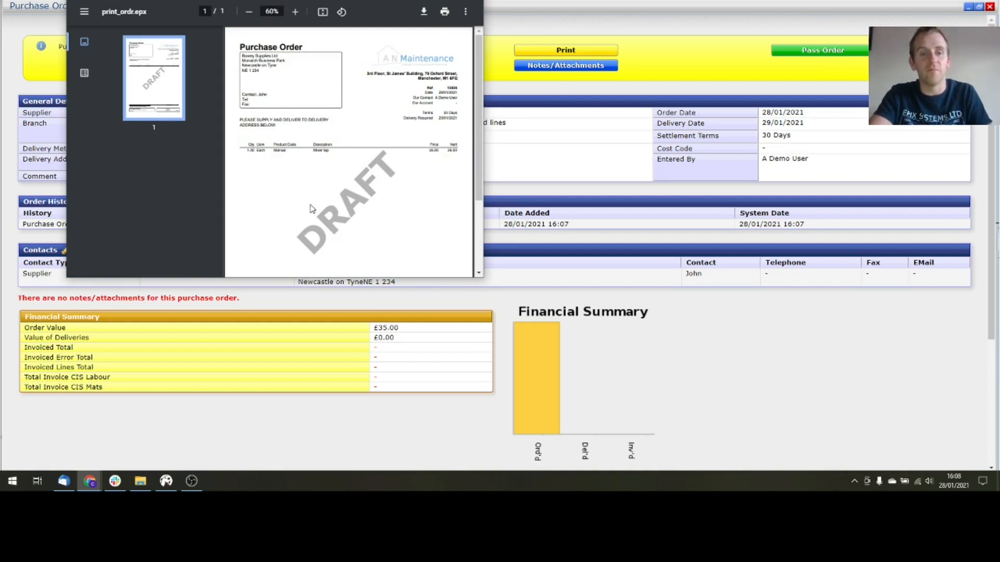
{"action": "scroll", "coordinate": [393, 140], "scroll_direction": "down", "scroll_amount": 2}
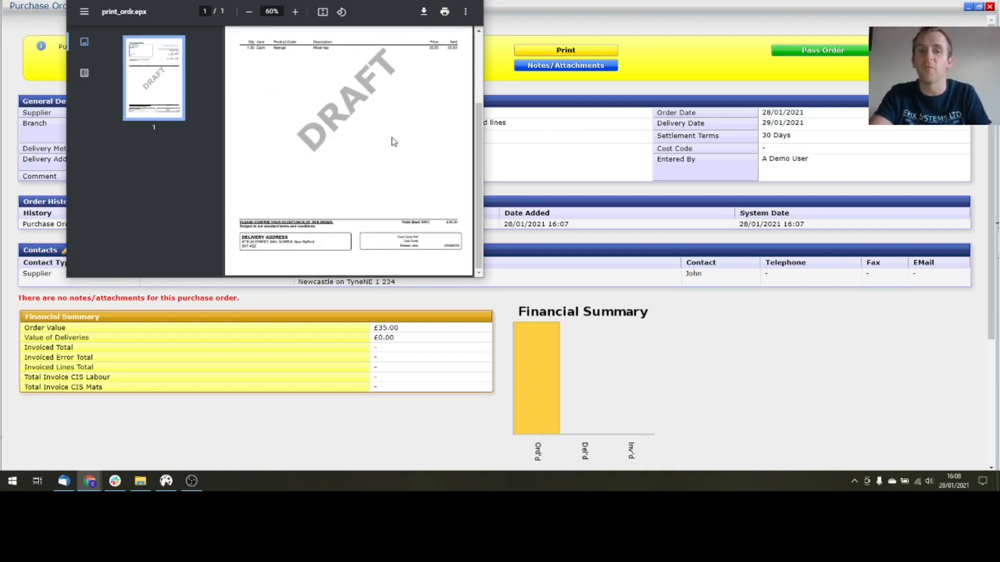
{"action": "scroll", "coordinate": [393, 142], "scroll_direction": "up", "scroll_amount": 2}
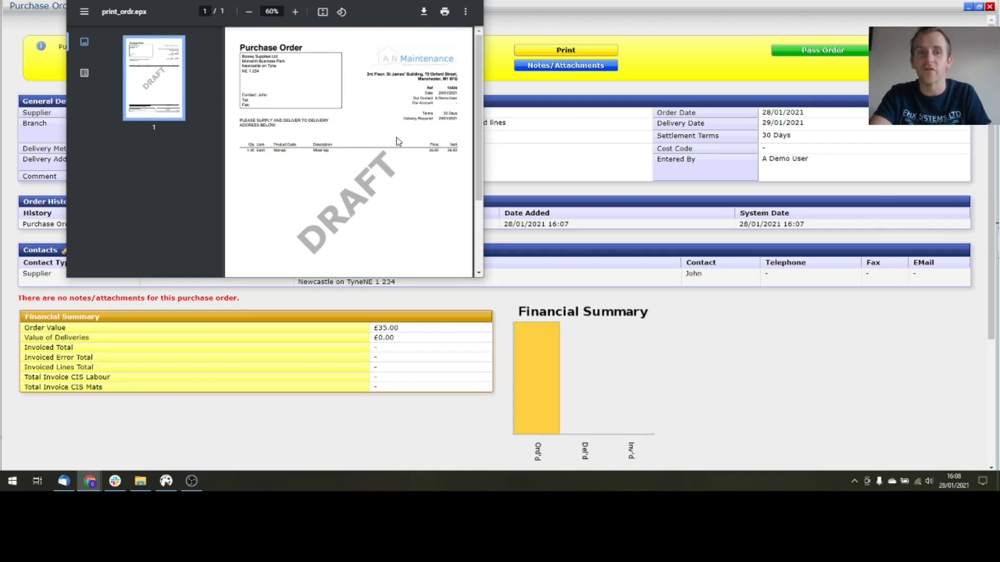
{"action": "left_click", "coordinate": [472, 0]}
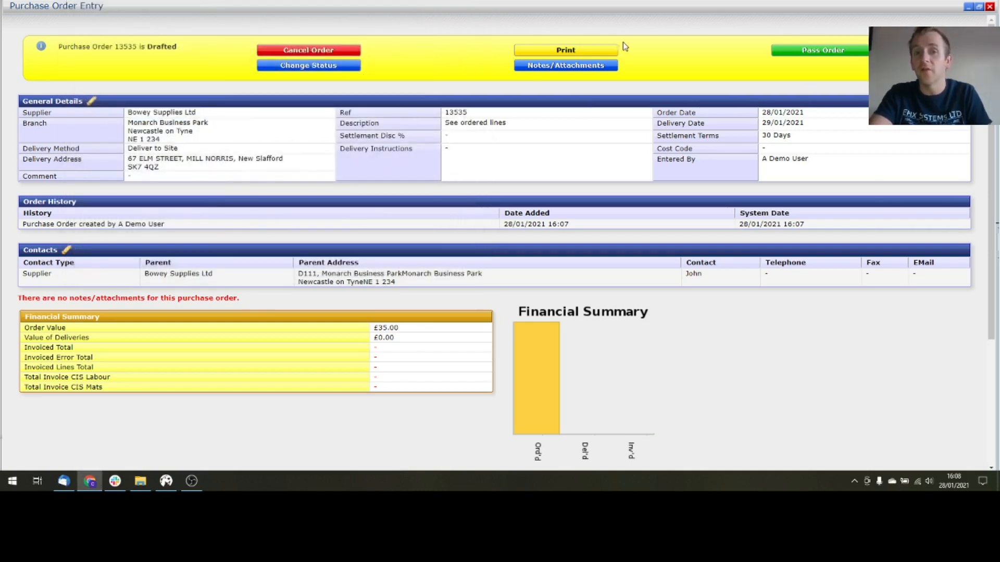
- Try passing order 13535, then list the five Drafted orders and highlight its delivery address
{"action": "left_click", "coordinate": [835, 52]}
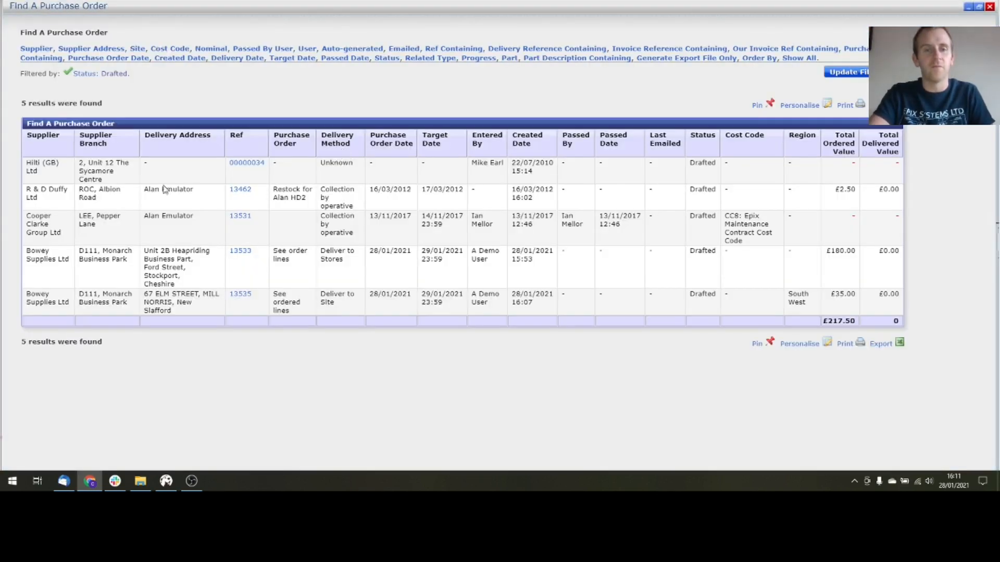
{"action": "triple_click", "coordinate": [176, 297]}
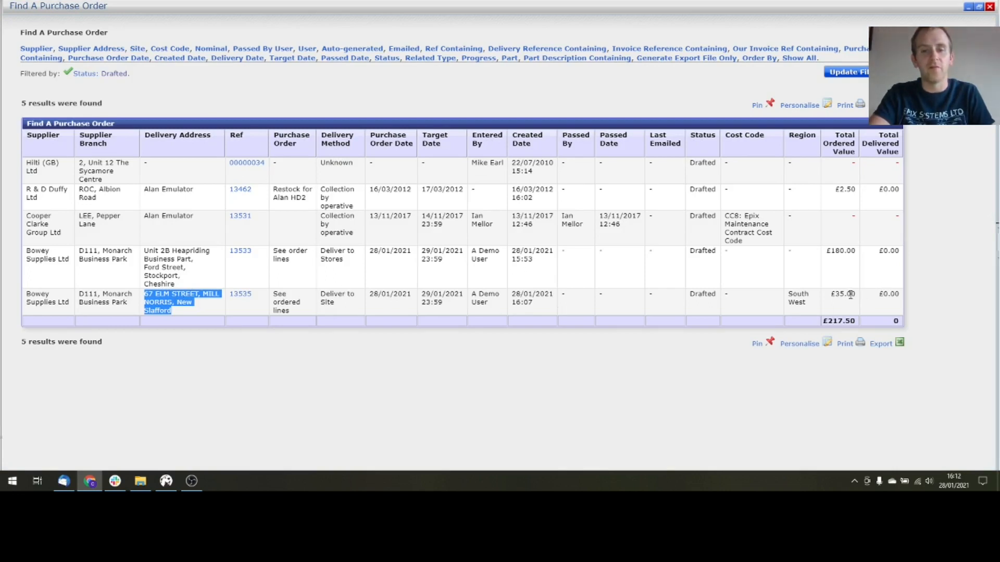
- Open order 13535 from the results and pass it from Drafted to Entered status
{"action": "left_click", "coordinate": [240, 294]}
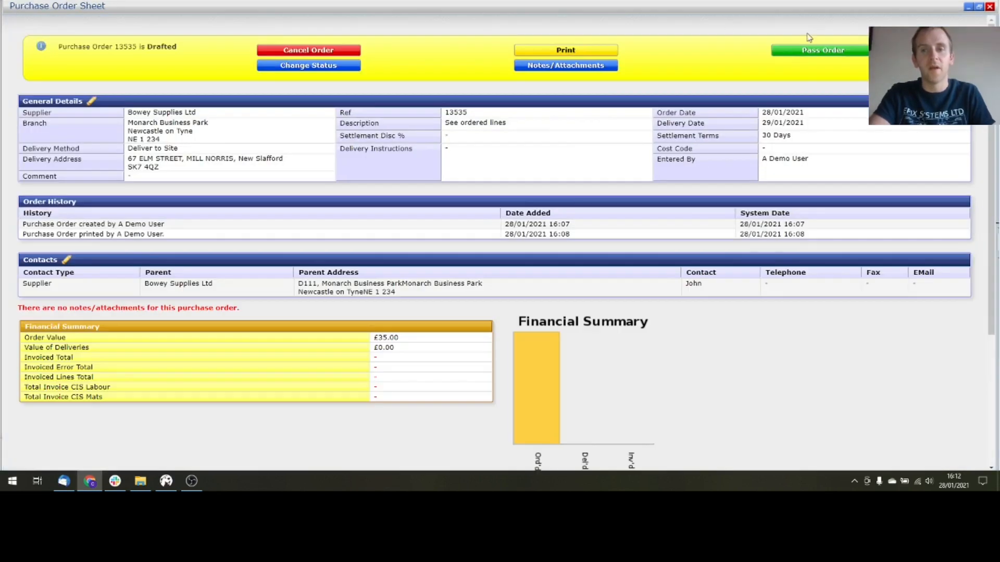
{"action": "left_click", "coordinate": [827, 54]}
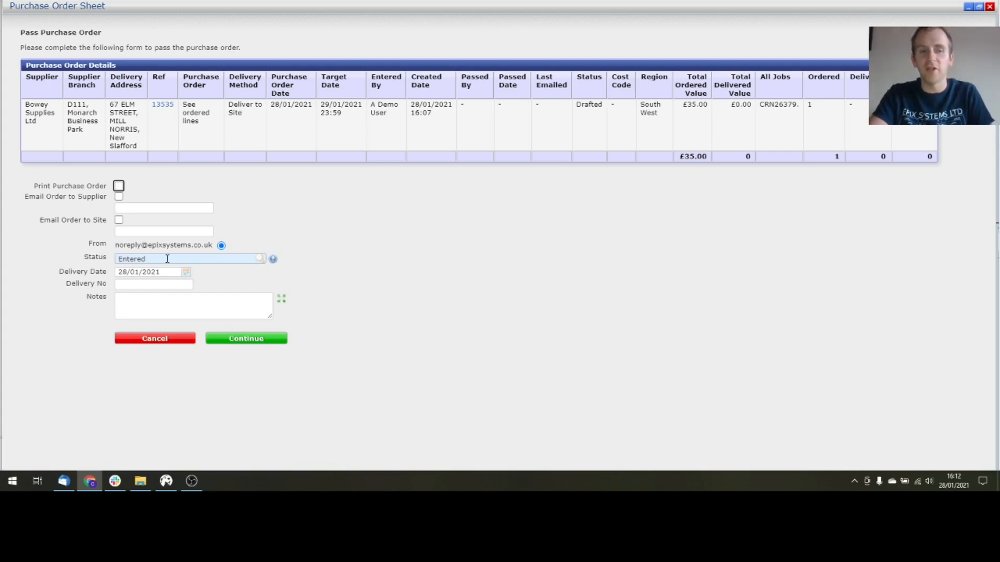
{"action": "left_click", "coordinate": [259, 339]}
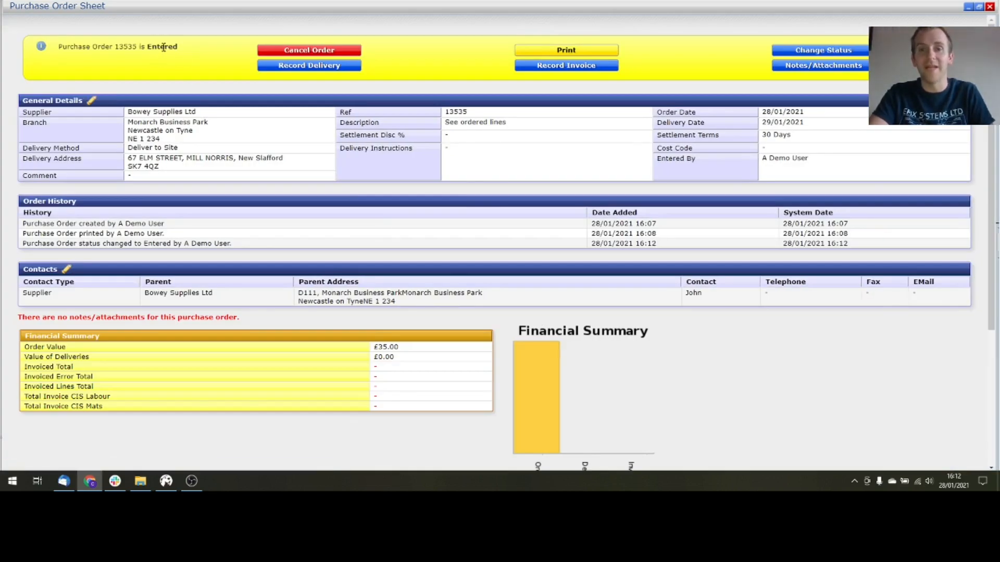
{"action": "left_click", "coordinate": [565, 52]}
- Print the Entered order 13535 without the DRAFT watermark, enlarging and then closing the preview
{"action": "left_click", "coordinate": [553, 65]}
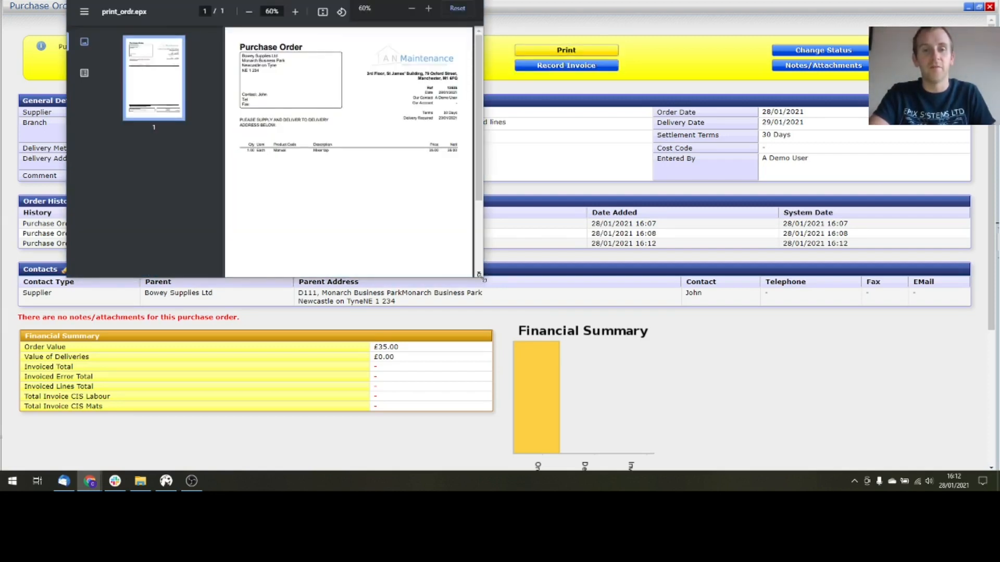
{"action": "left_click_drag", "start_coordinate": [479, 274], "coordinate": [598, 383]}
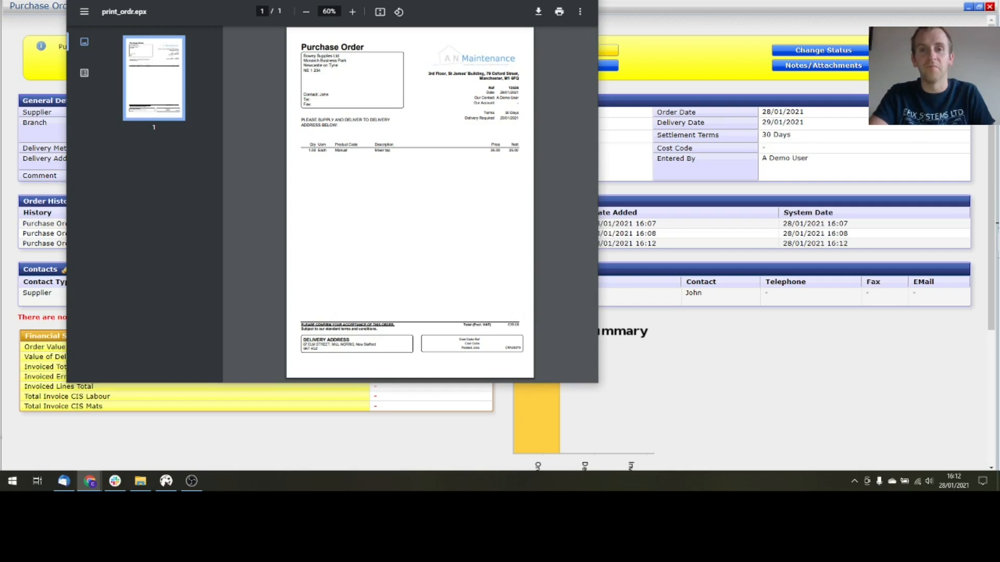
{"action": "left_click", "coordinate": [586, 1]}
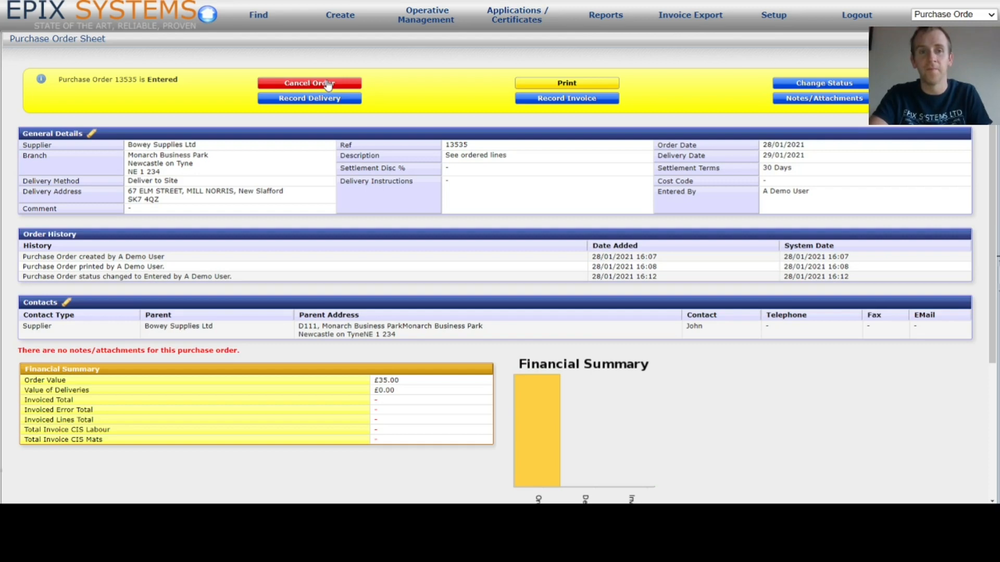
{"action": "left_click", "coordinate": [830, 88]}
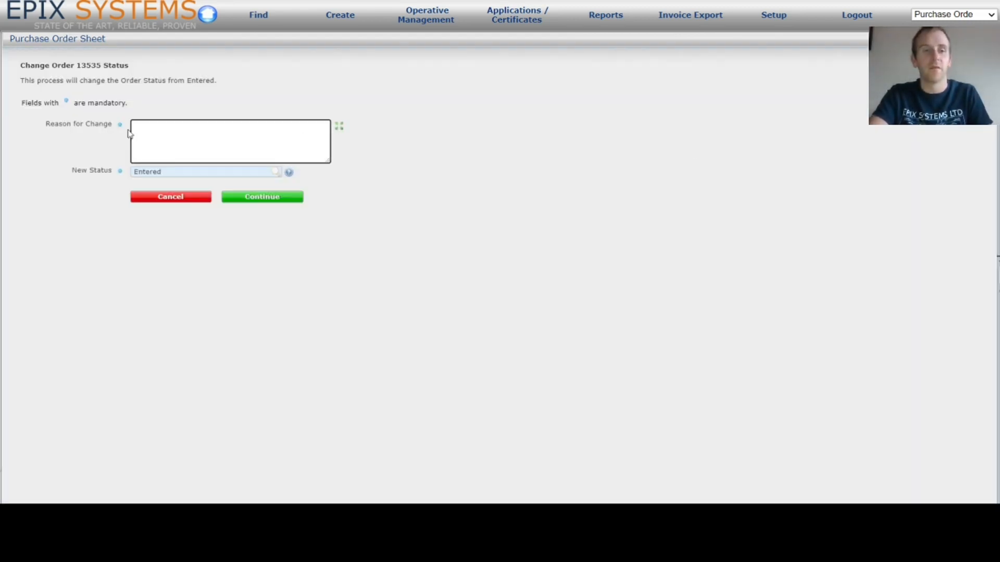
{"action": "left_click", "coordinate": [289, 173]}
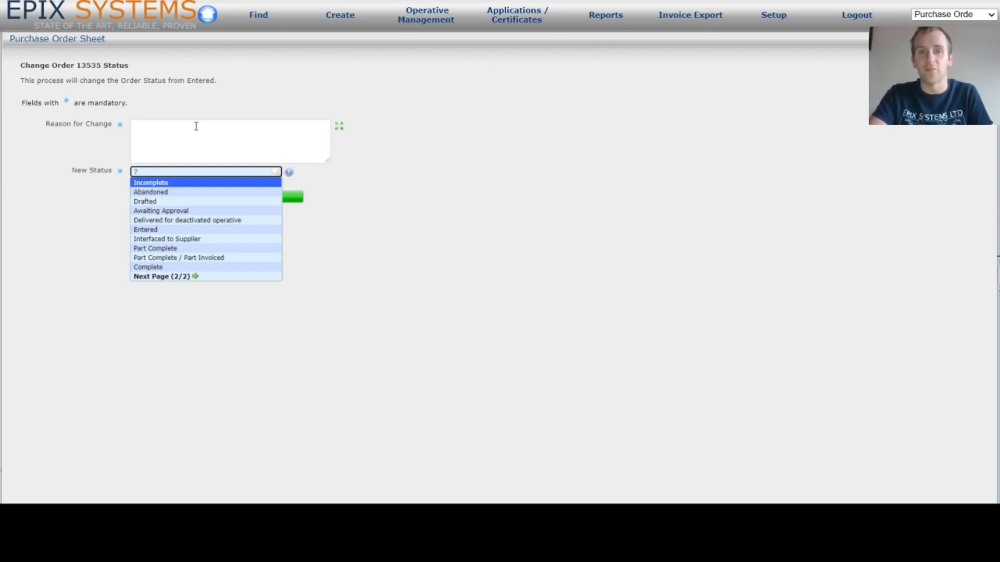
{"action": "left_click", "coordinate": [432, 182]}
{"action": "left_click", "coordinate": [194, 205]}
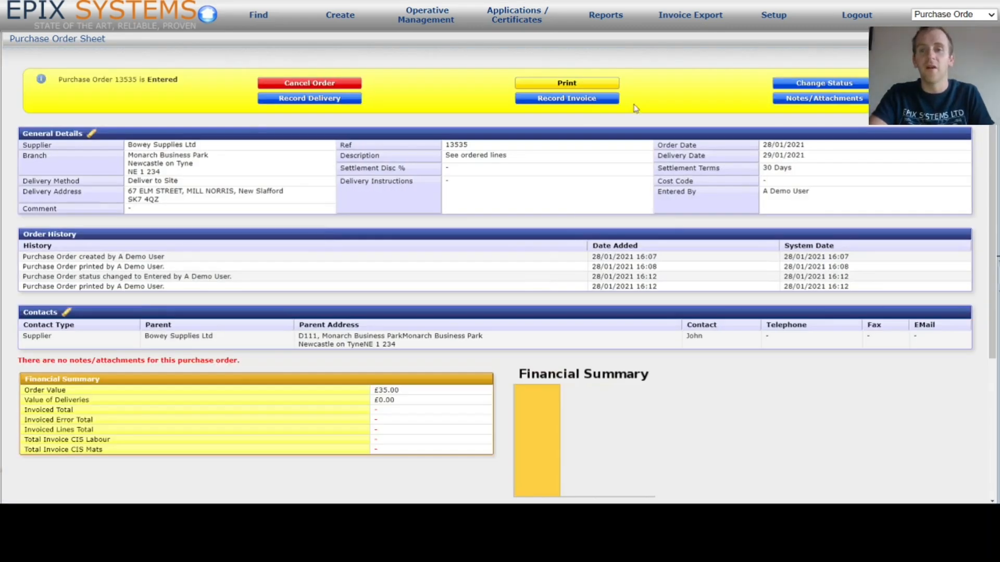
{"action": "left_click", "coordinate": [827, 103]}
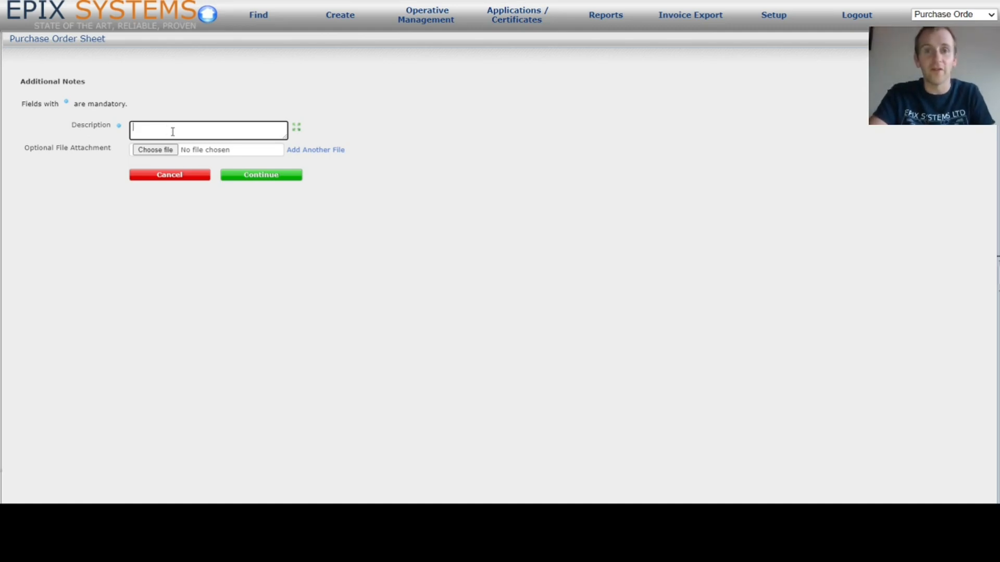
{"action": "left_click", "coordinate": [172, 178]}
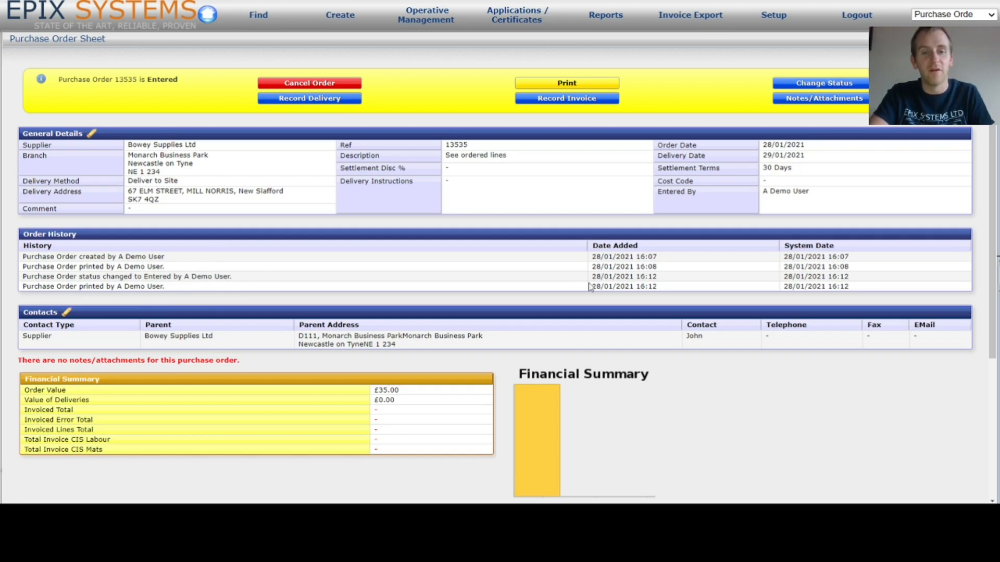
- Review order 13535's £35.00 Mixer tap line and job CRN26379, then show its print options
{"action": "triple_click", "coordinate": [648, 275]}
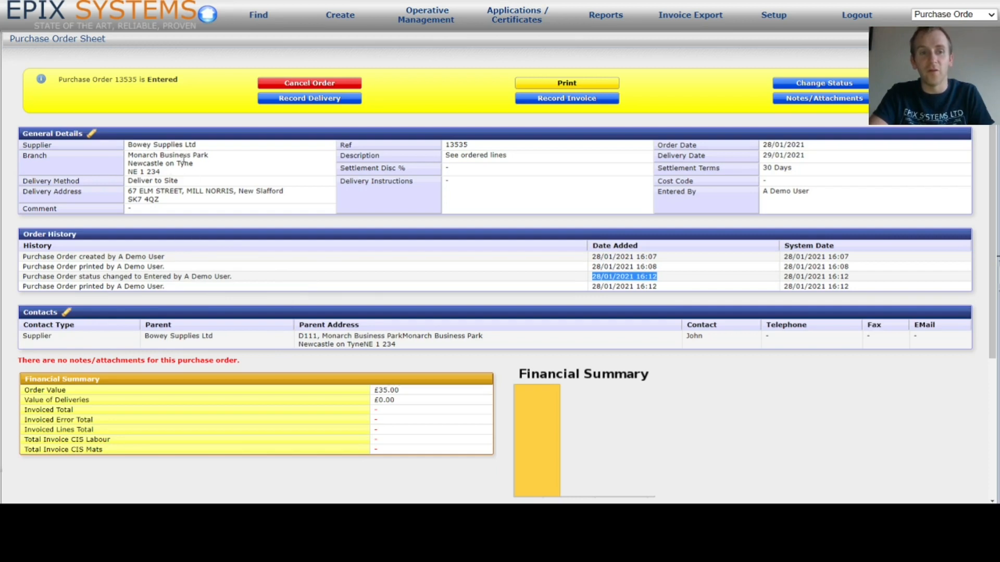
{"action": "scroll", "coordinate": [290, 348], "scroll_direction": "down", "scroll_amount": 2}
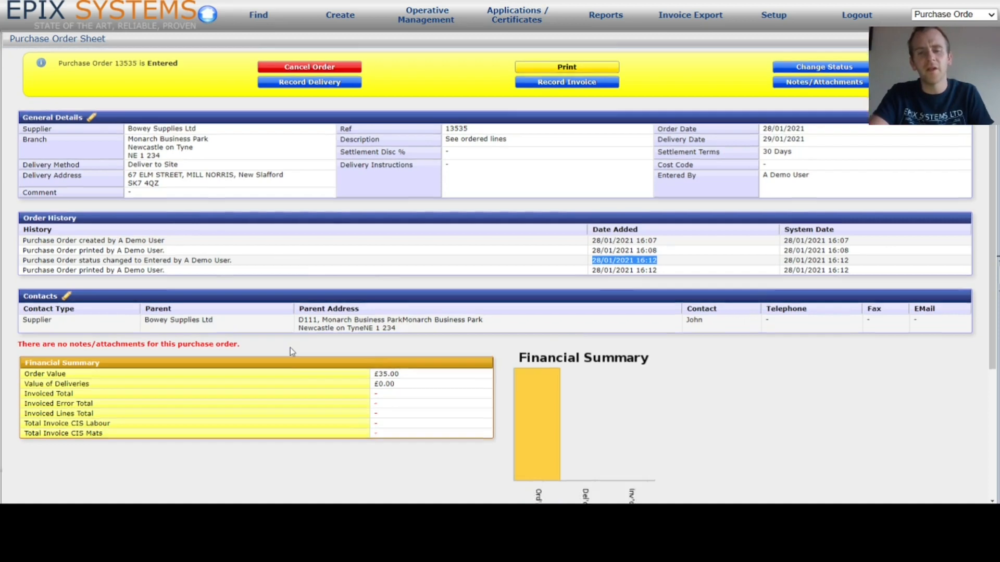
{"action": "scroll", "coordinate": [291, 349], "scroll_direction": "down", "scroll_amount": 3}
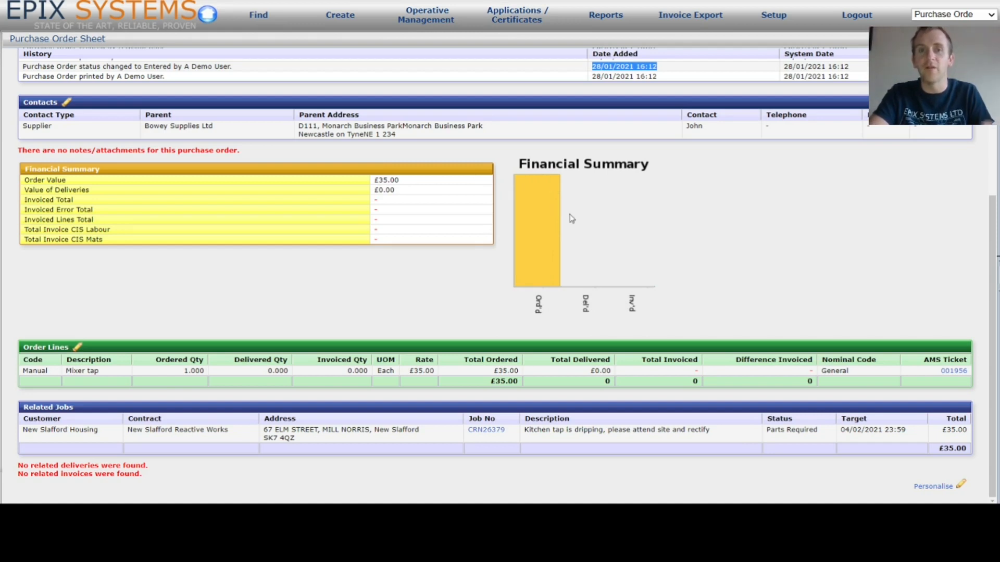
{"action": "scroll", "coordinate": [618, 238], "scroll_direction": "up", "scroll_amount": 3}
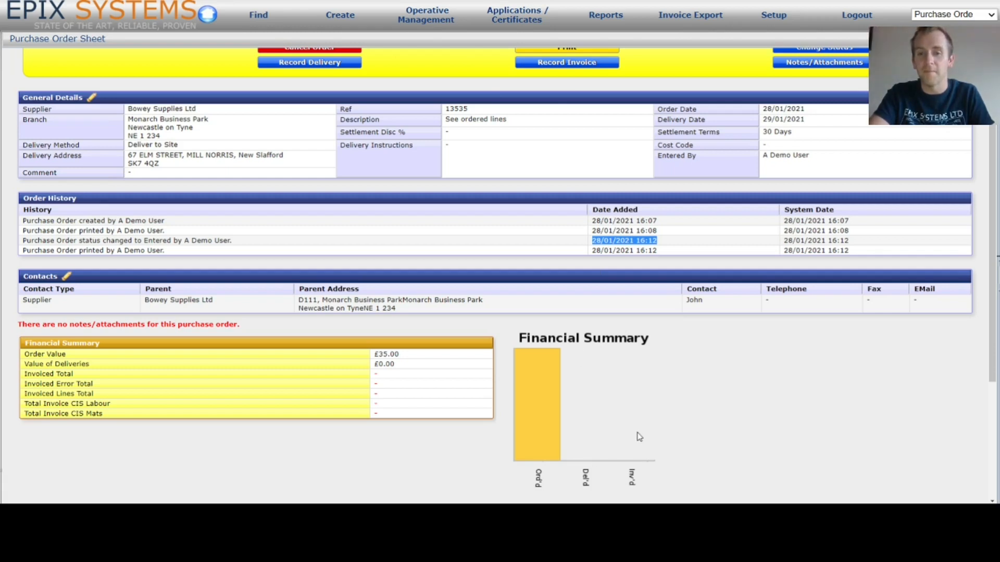
{"action": "scroll", "coordinate": [638, 436], "scroll_direction": "up", "scroll_amount": 1}
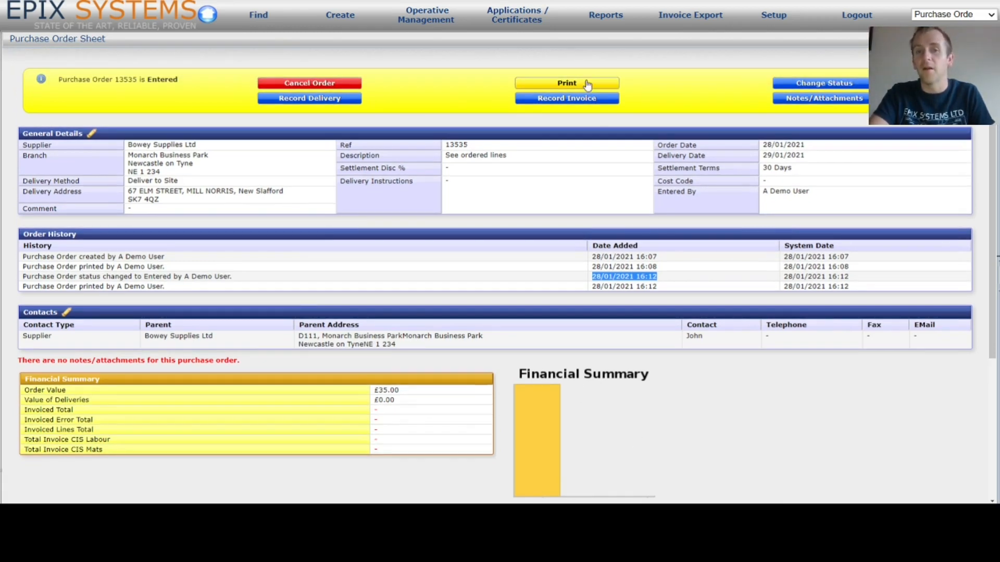
{"action": "left_click", "coordinate": [593, 85]}
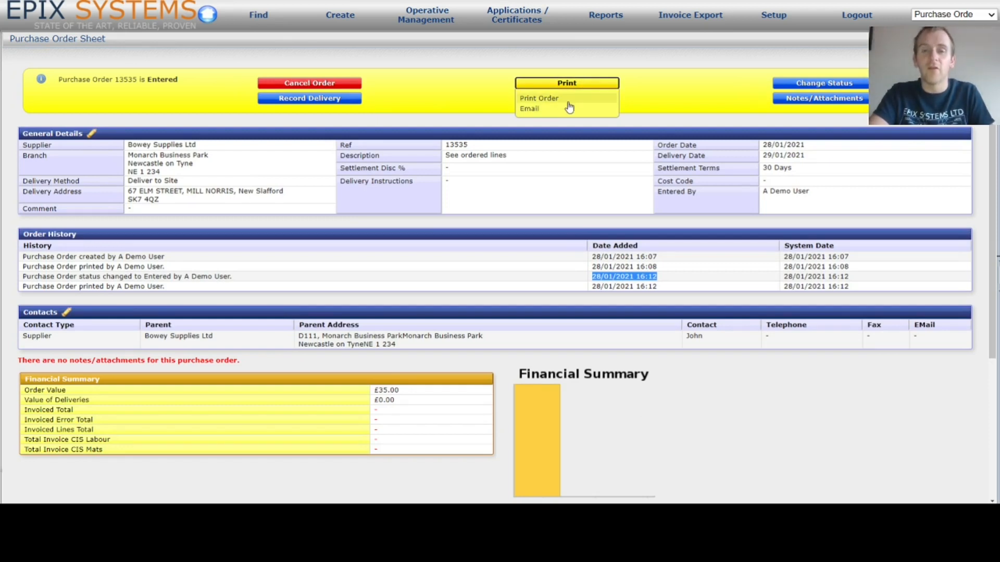
- Prepare an email of order 13535, check its subject, and leave the mixer tap note unattached
{"action": "left_click", "coordinate": [540, 111]}
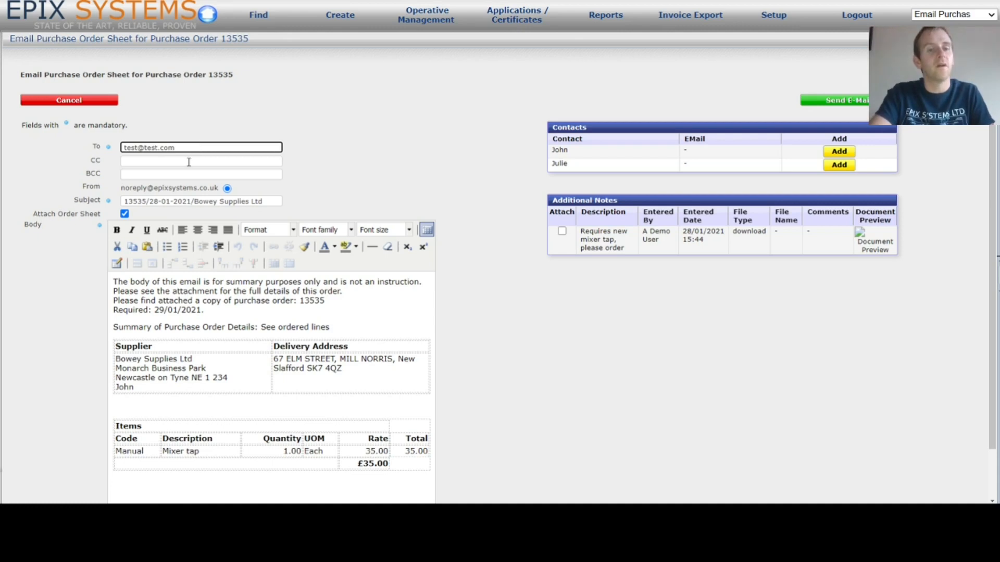
{"action": "scroll", "coordinate": [189, 162], "scroll_direction": "down", "scroll_amount": 1}
{"action": "left_click_drag", "start_coordinate": [268, 145], "coordinate": [131, 143]}
{"action": "double_click", "coordinate": [130, 146]}
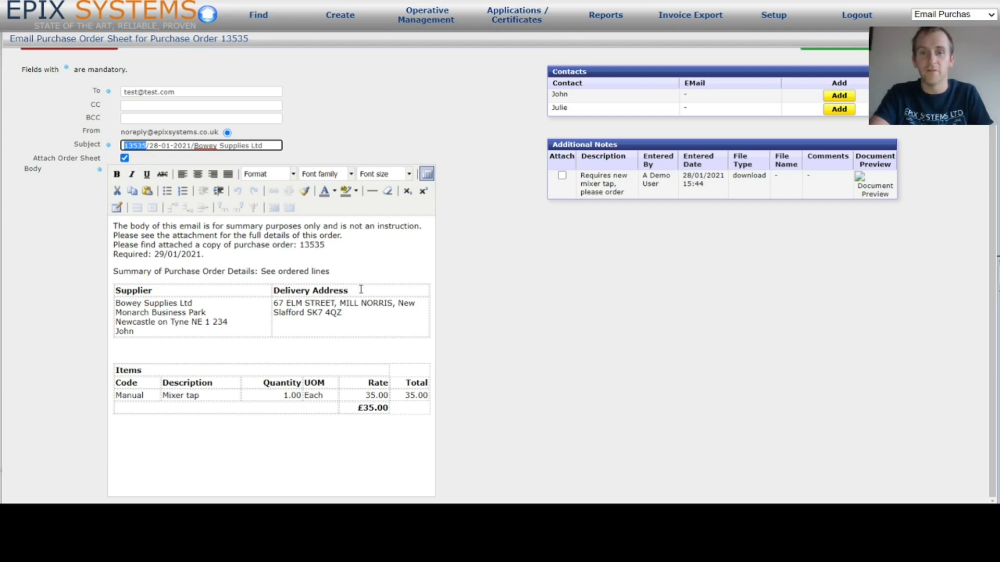
{"action": "scroll", "coordinate": [360, 290], "scroll_direction": "up", "scroll_amount": 2}
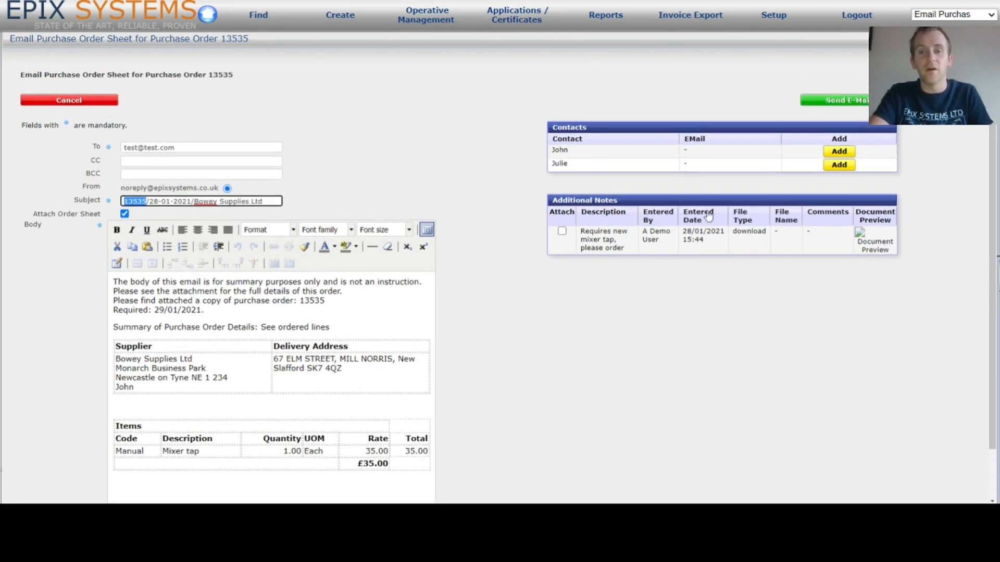
{"action": "left_click", "coordinate": [561, 232]}
{"action": "left_click", "coordinate": [562, 232]}
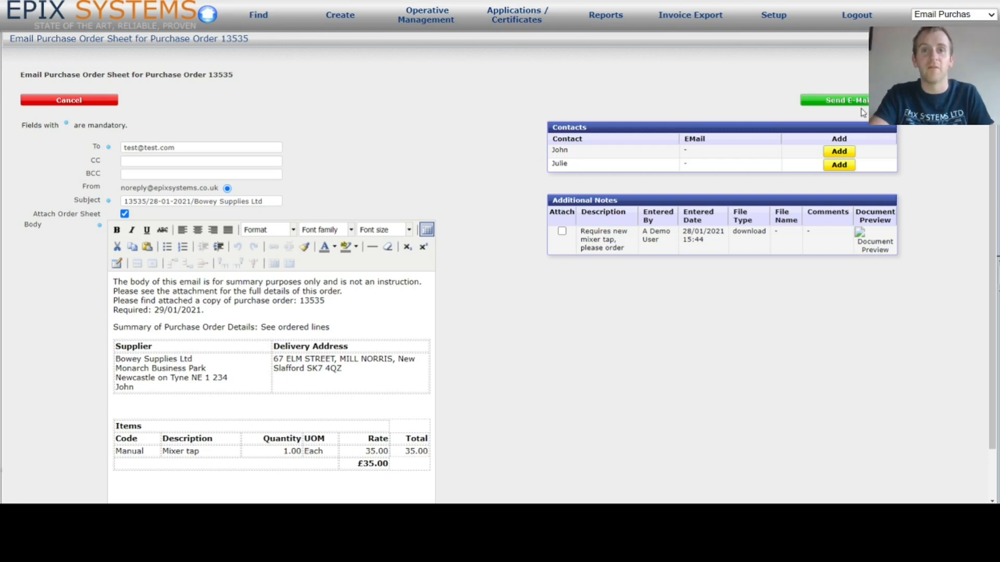
- Cancel the email, scroll to the order's Related Jobs, and open linked job CRN26379
{"action": "left_click", "coordinate": [58, 104]}
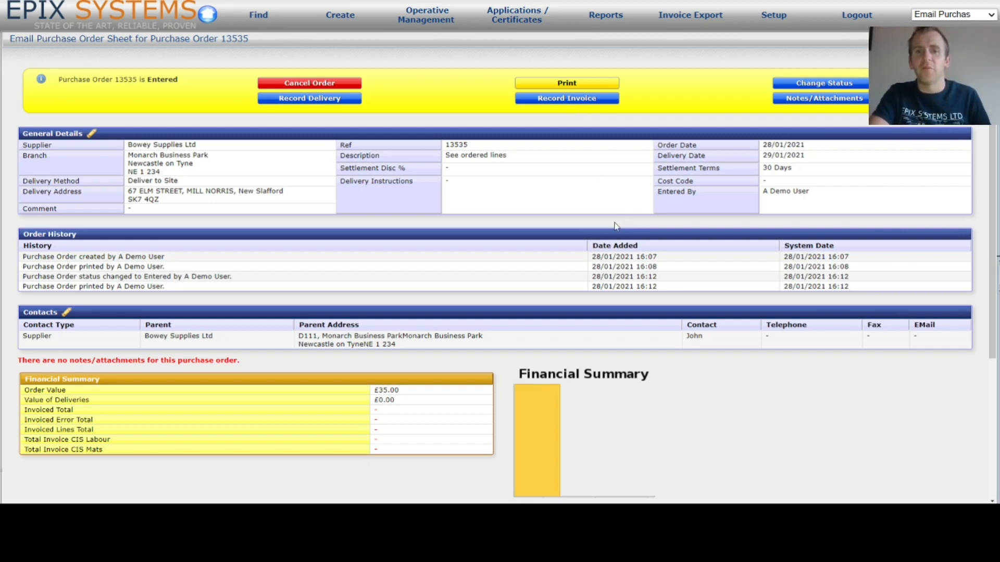
{"action": "scroll", "coordinate": [606, 214], "scroll_direction": "down", "scroll_amount": 3}
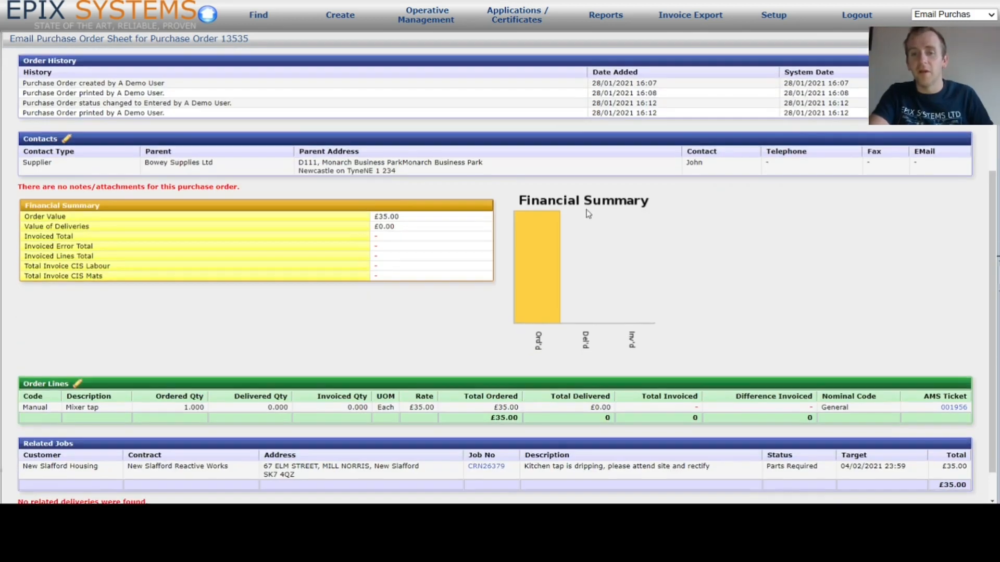
{"action": "scroll", "coordinate": [615, 213], "scroll_direction": "down", "scroll_amount": 1}
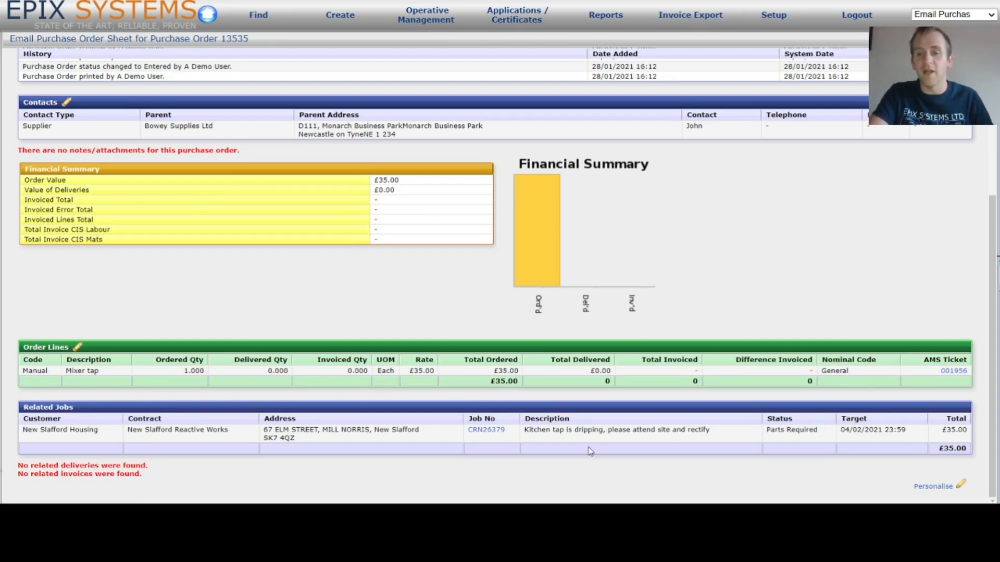
{"action": "left_click", "coordinate": [486, 430]}
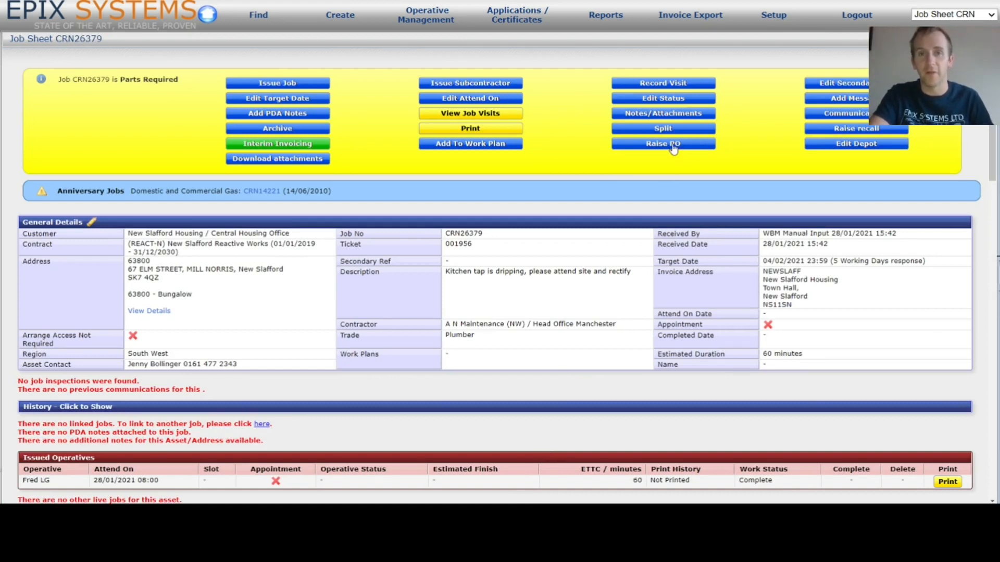
- Review job CRN26379's purchase orders and £0.00 total purchases, then open order 13535 from it
{"action": "scroll", "coordinate": [622, 227], "scroll_direction": "down", "scroll_amount": 10}
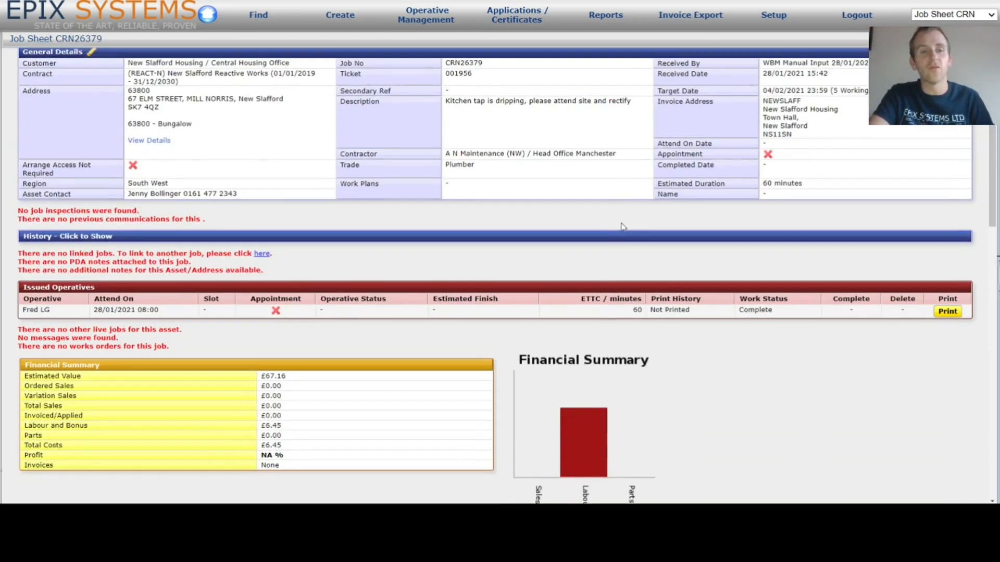
{"action": "scroll", "coordinate": [622, 227], "scroll_direction": "down", "scroll_amount": 4}
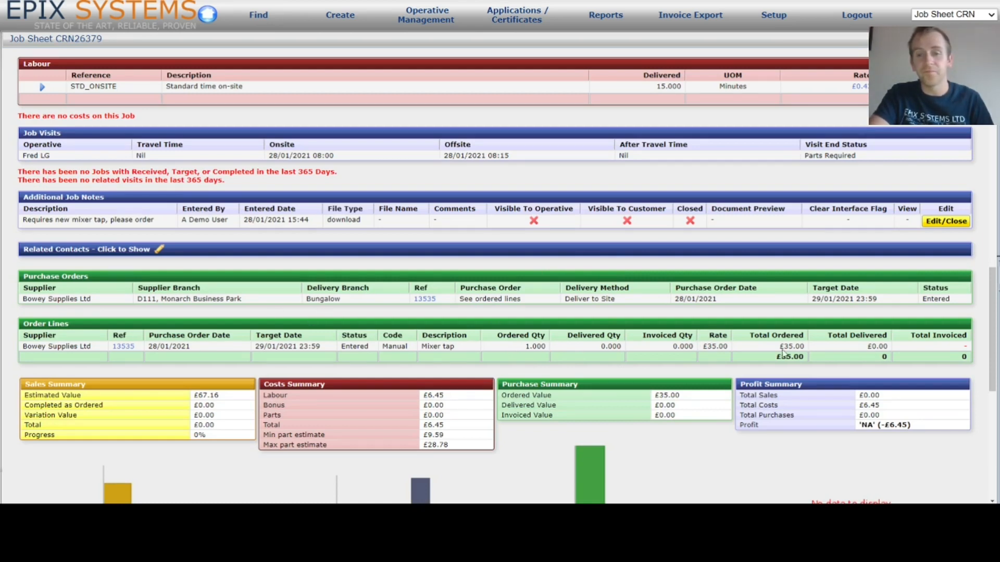
{"action": "scroll", "coordinate": [799, 341], "scroll_direction": "down", "scroll_amount": 3}
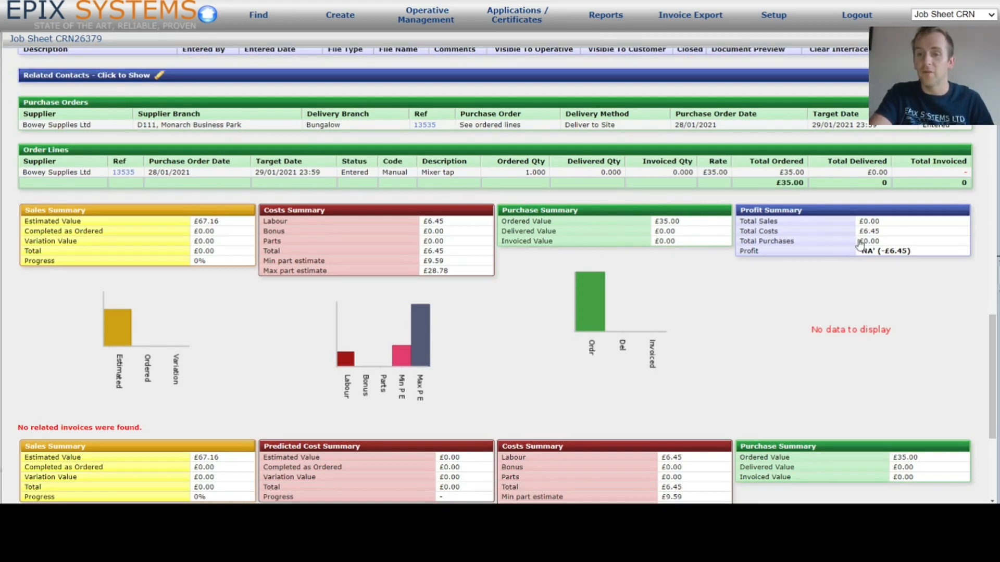
{"action": "left_click_drag", "start_coordinate": [892, 241], "coordinate": [858, 241]}
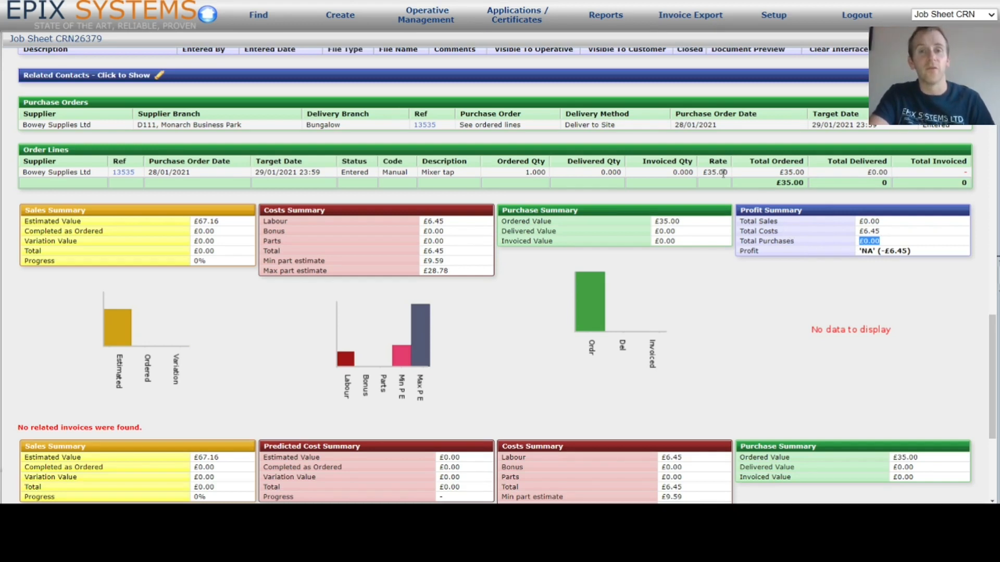
{"action": "left_click", "coordinate": [712, 300]}
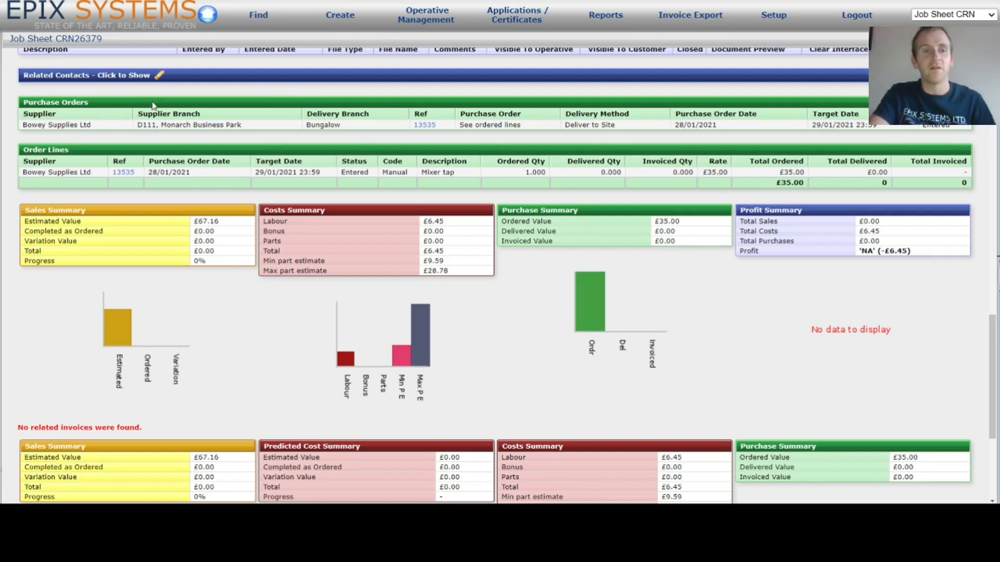
{"action": "left_click", "coordinate": [424, 125]}
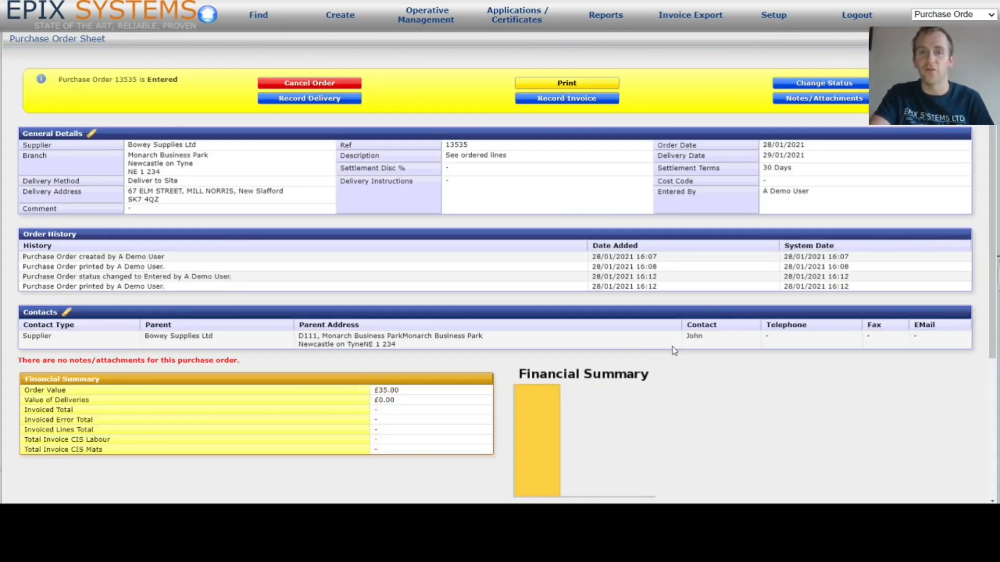
- Check order 13535, return to job sheet CRN26379, and bring up the Find menu
{"action": "scroll", "coordinate": [664, 356], "scroll_direction": "down", "scroll_amount": 4}
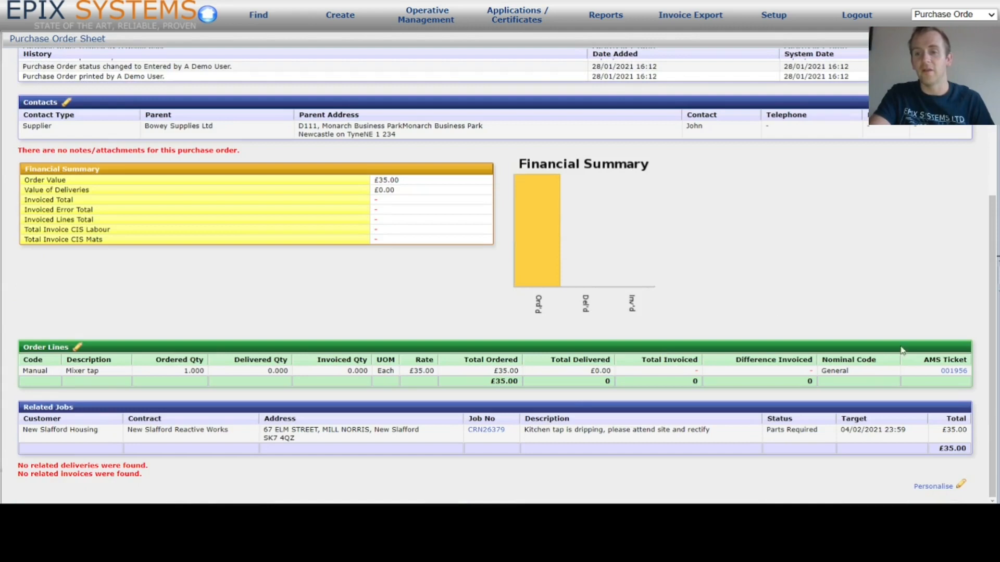
{"action": "scroll", "coordinate": [515, 383], "scroll_direction": "up", "scroll_amount": 4}
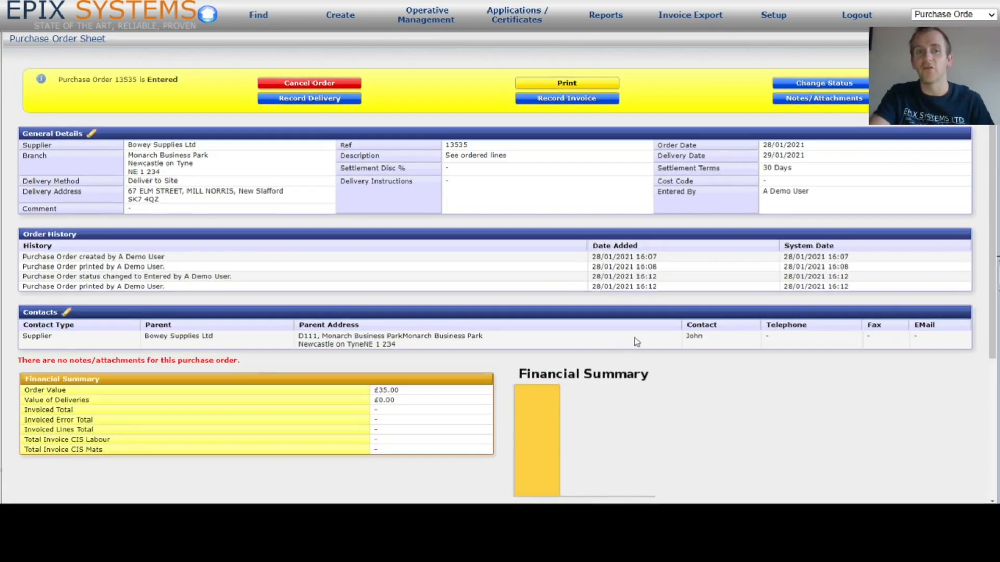
{"action": "key", "text": "ctrl+w"}
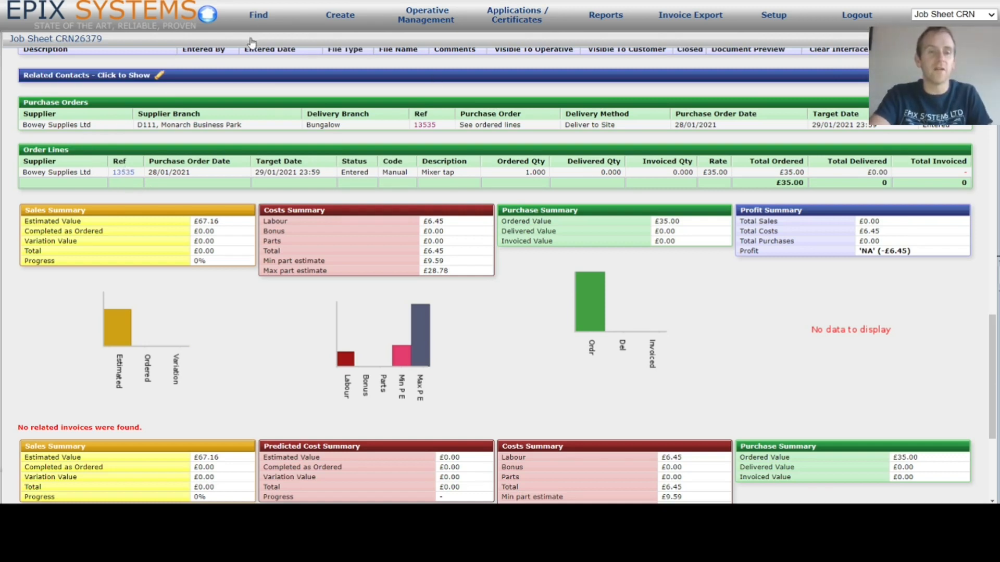
{"action": "left_click", "coordinate": [267, 18]}
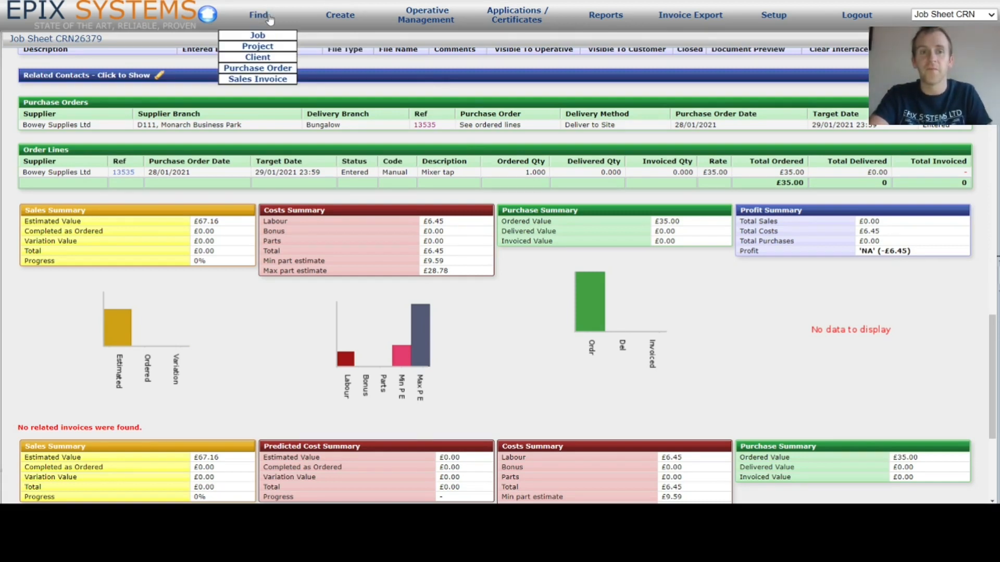
- Search purchase orders dated from 28/01/2021, returning 13535 (Entered) and 13533 (Drafted)
{"action": "left_click", "coordinate": [275, 69]}
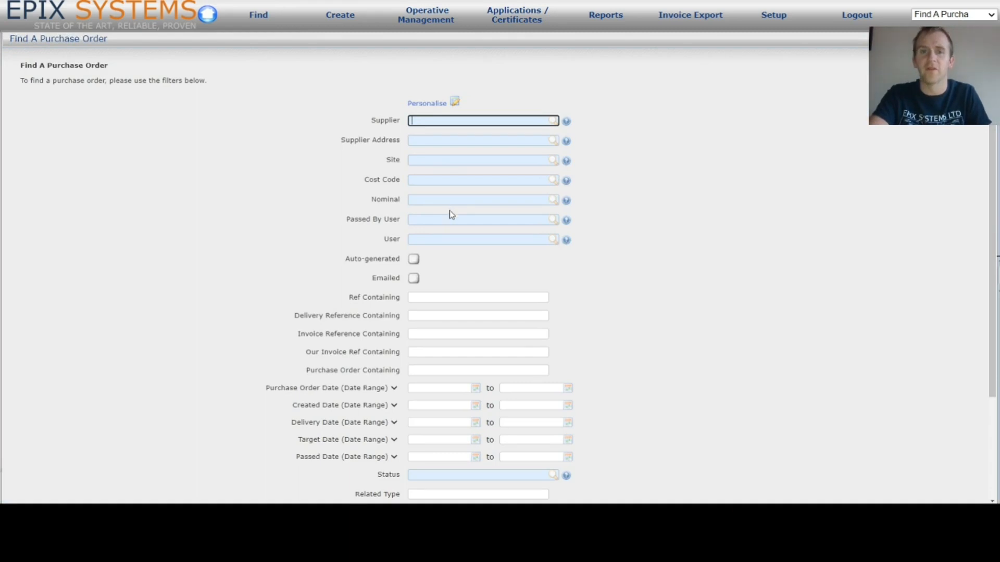
{"action": "scroll", "coordinate": [447, 143], "scroll_direction": "down", "scroll_amount": 3}
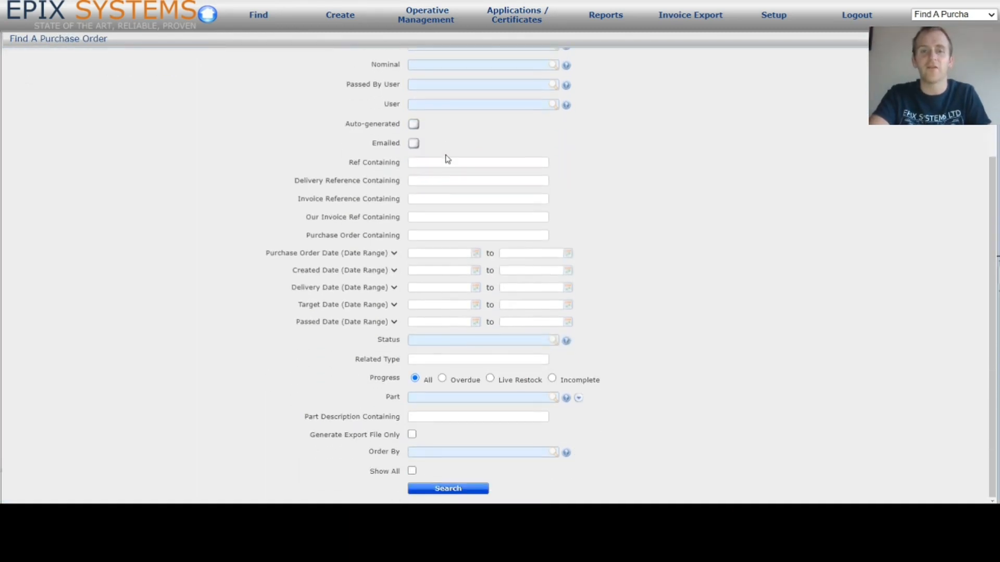
{"action": "scroll", "coordinate": [447, 158], "scroll_direction": "up", "scroll_amount": 2}
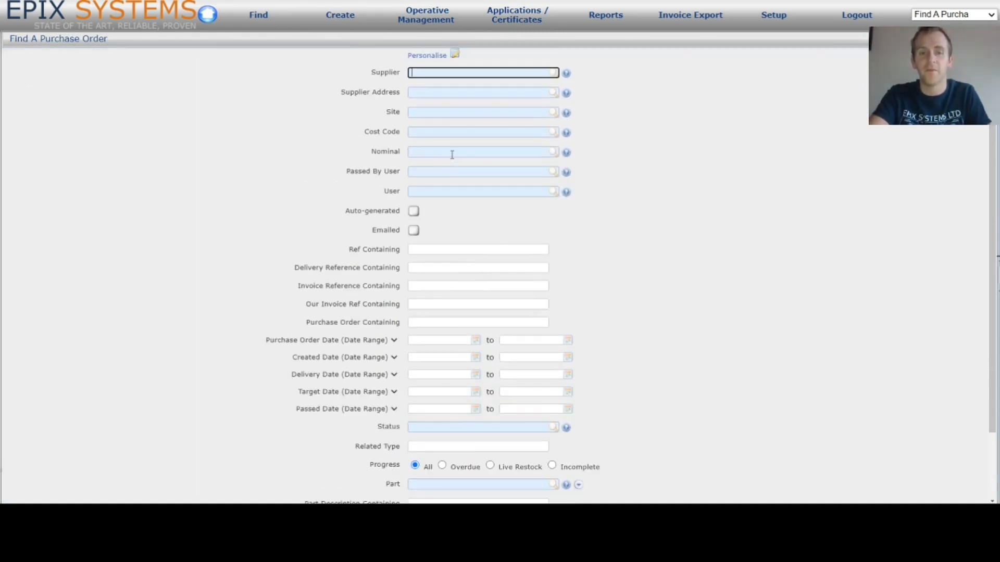
{"action": "left_click", "coordinate": [437, 341]}
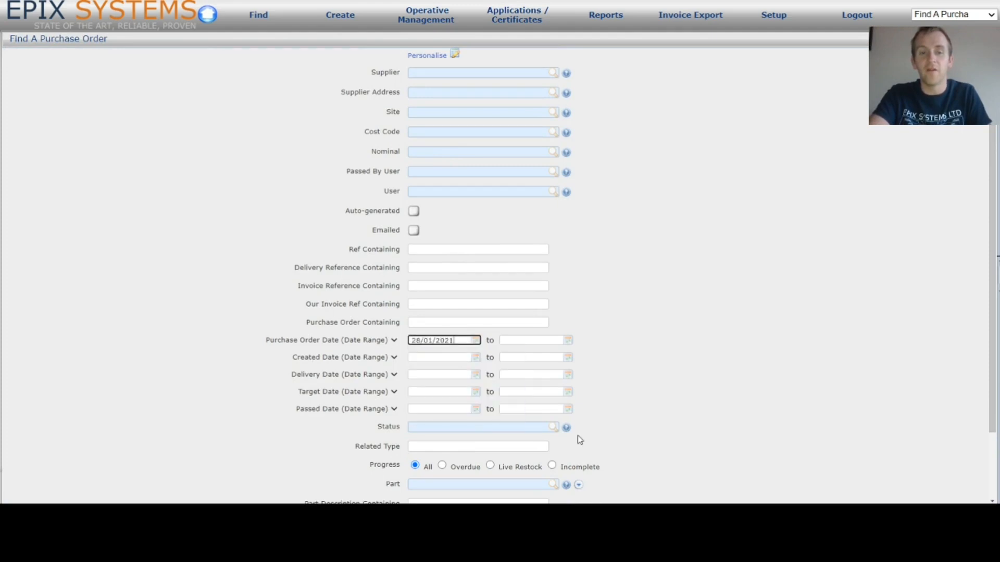
{"action": "scroll", "coordinate": [619, 346], "scroll_direction": "down", "scroll_amount": 2}
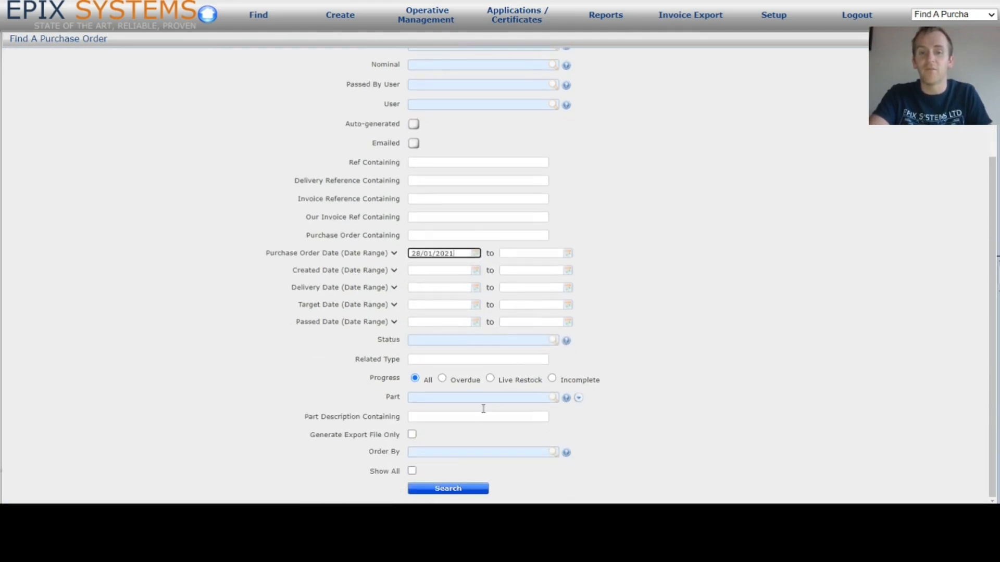
{"action": "left_click", "coordinate": [456, 490]}
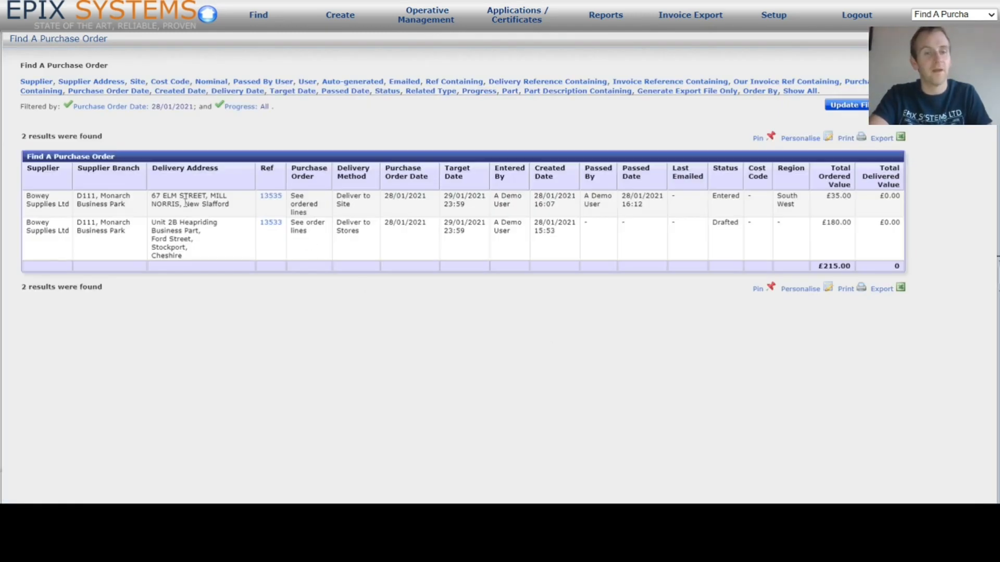
- Open purchase order 13535 from the results and review its £35.00 Mixer tap line
{"action": "left_click", "coordinate": [271, 197]}
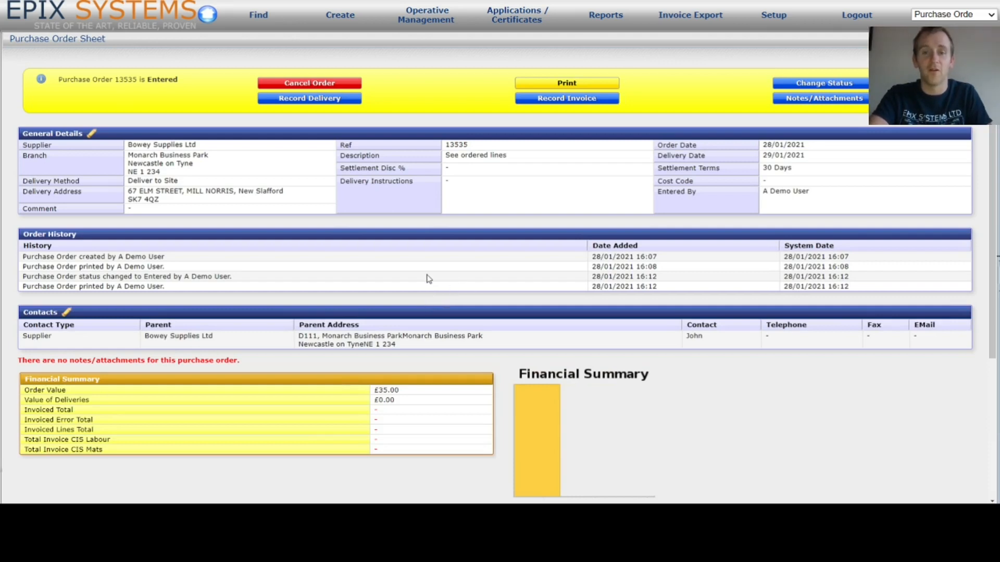
{"action": "scroll", "coordinate": [427, 279], "scroll_direction": "down", "scroll_amount": 4}
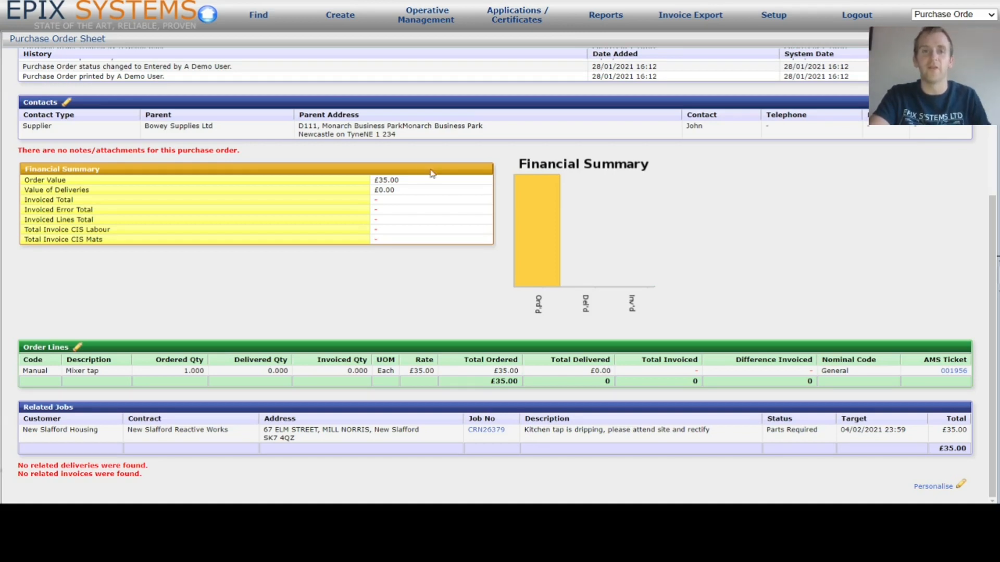
{"action": "mouse_move", "coordinate": [347, 16]}
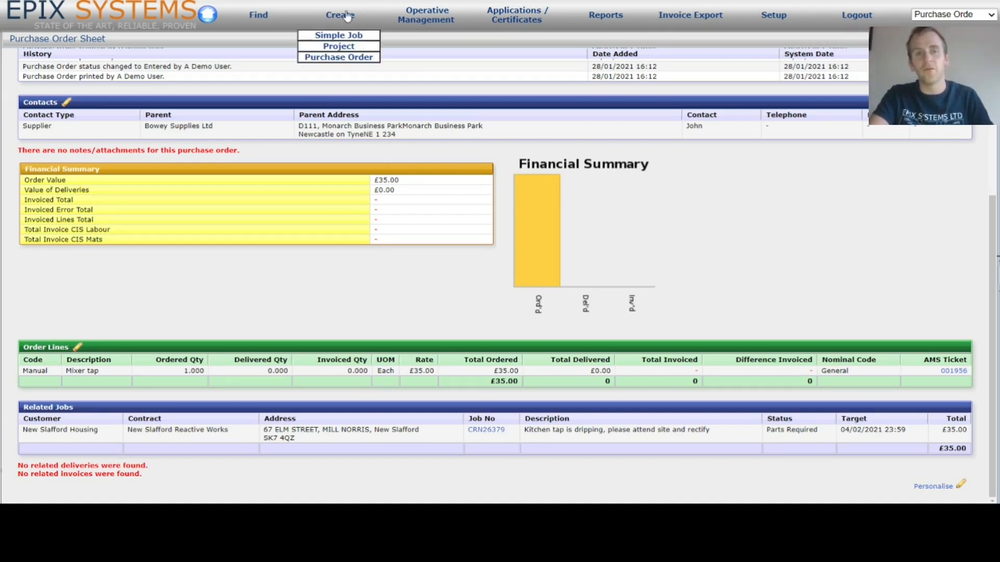
- Start a blank new purchase order and place the cursor in the order line's AMS Ticket field
{"action": "left_click", "coordinate": [354, 58]}
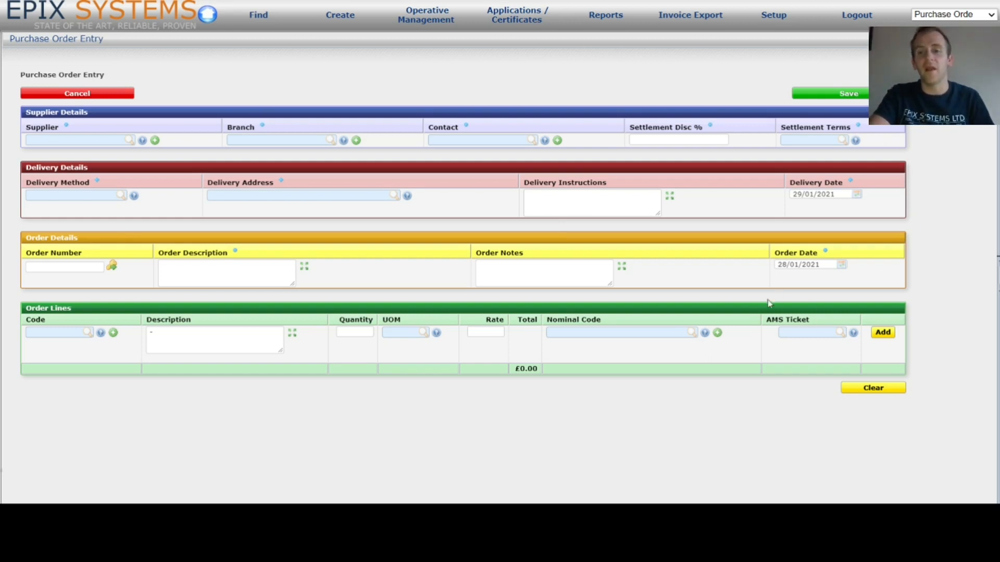
{"action": "left_click", "coordinate": [819, 333]}
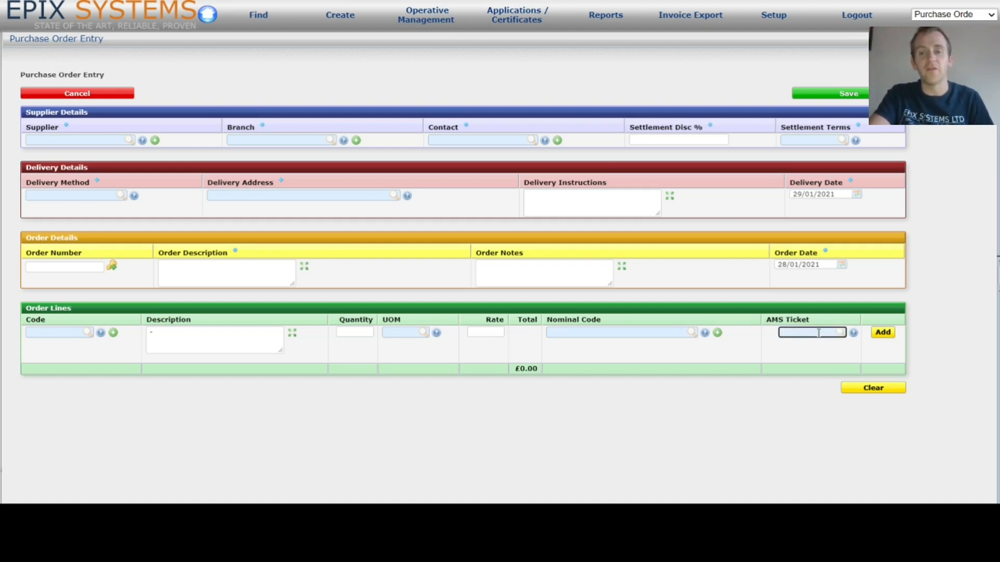